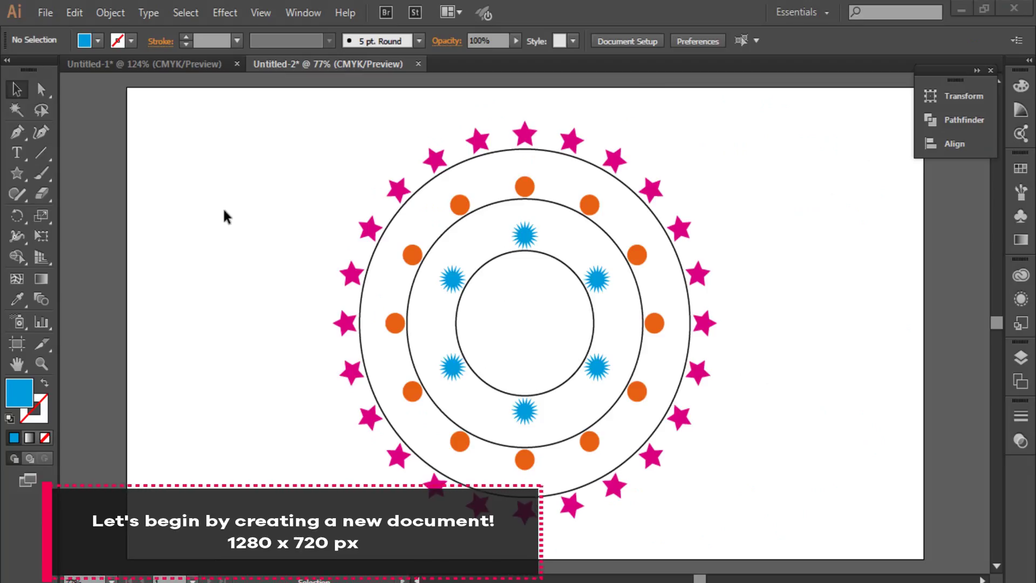
# Create a new 1280 × 720 px document
pyautogui.click(45, 12)
pyautogui.click(44, 30)
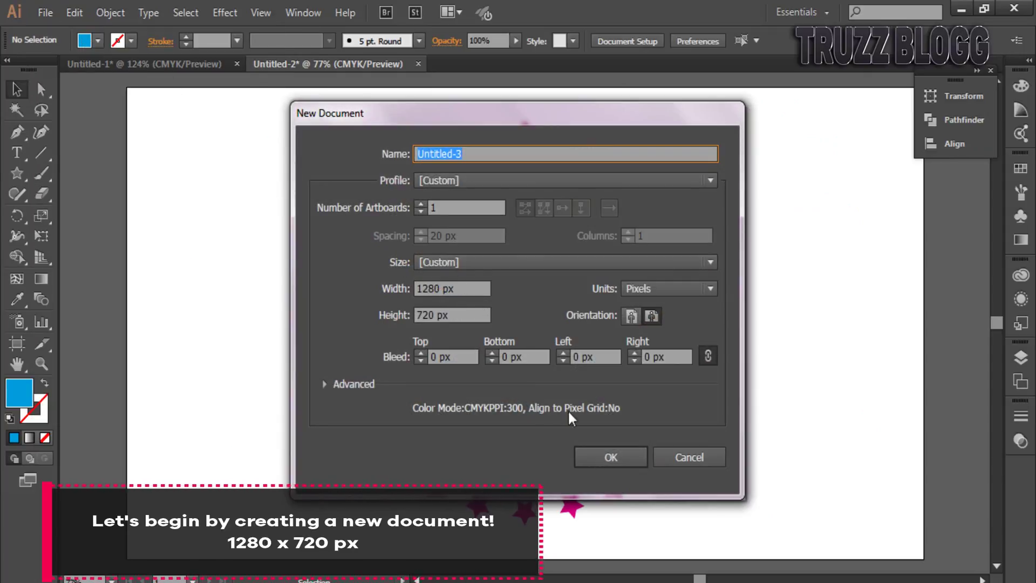
pyautogui.click(610, 457)
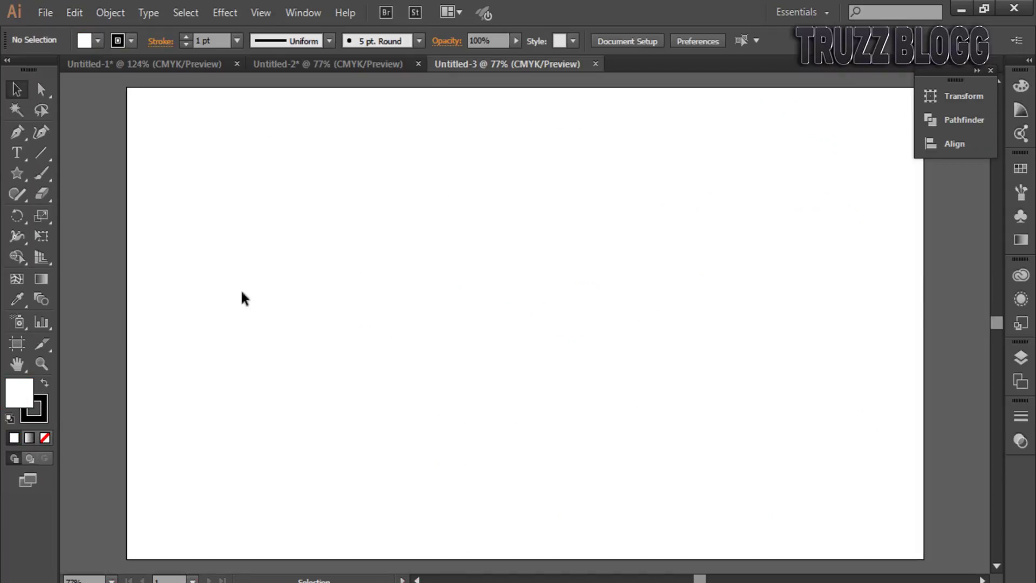
# Select the Ellipse Tool with fill set to None and a 2 pt stroke
pyautogui.press('l')
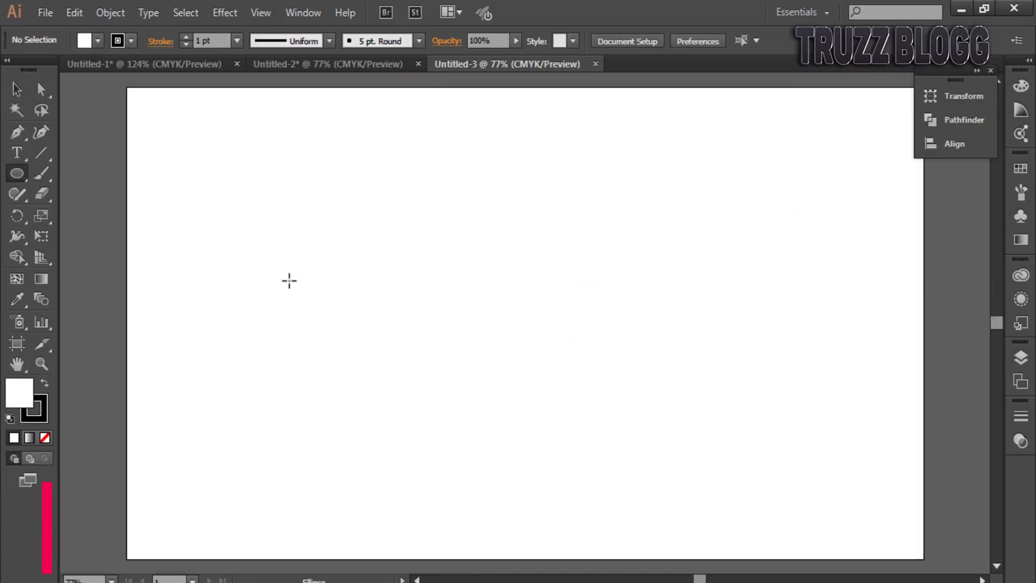
pyautogui.click(24, 177)
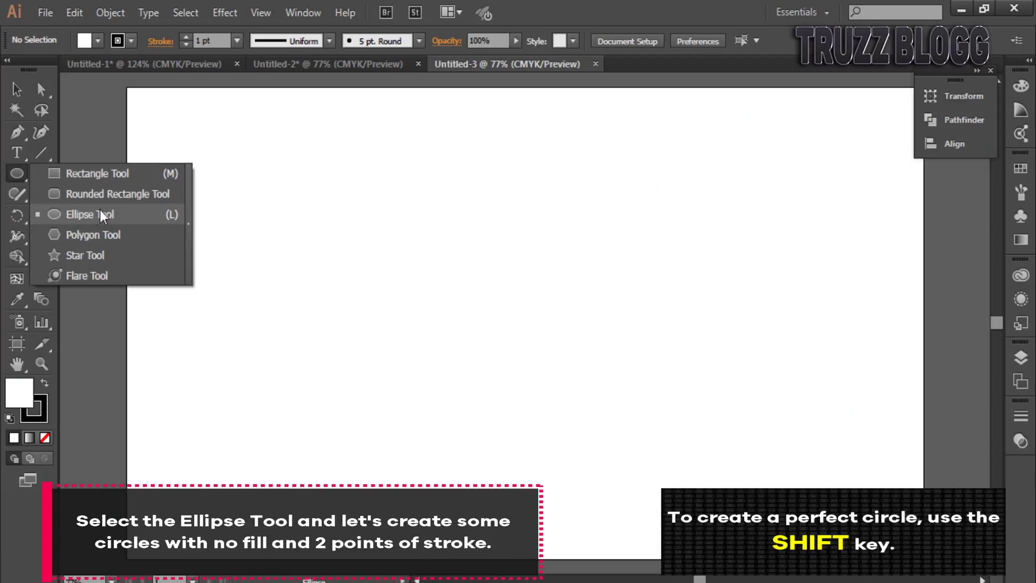
pyautogui.click(122, 215)
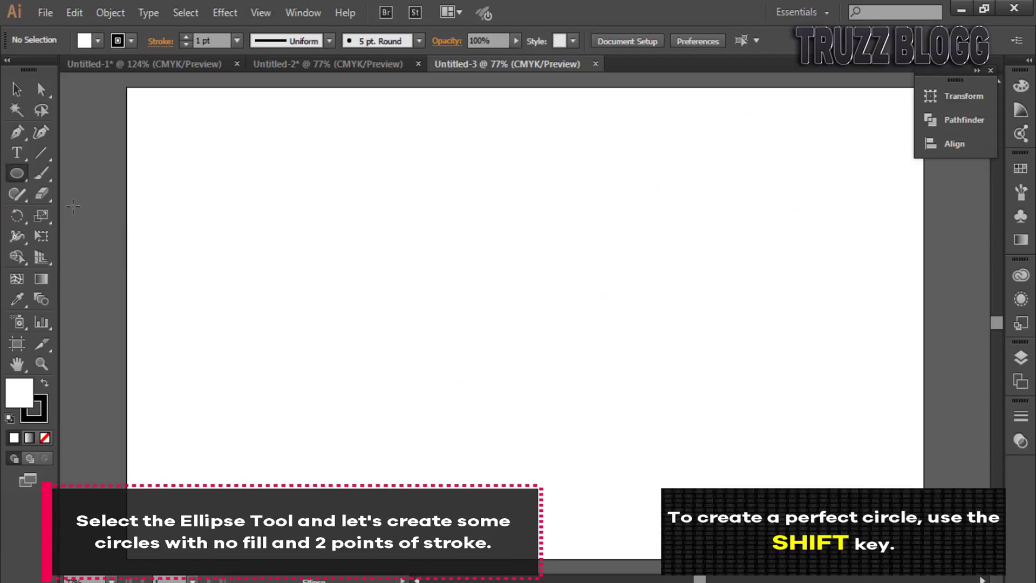
pyautogui.click(98, 40)
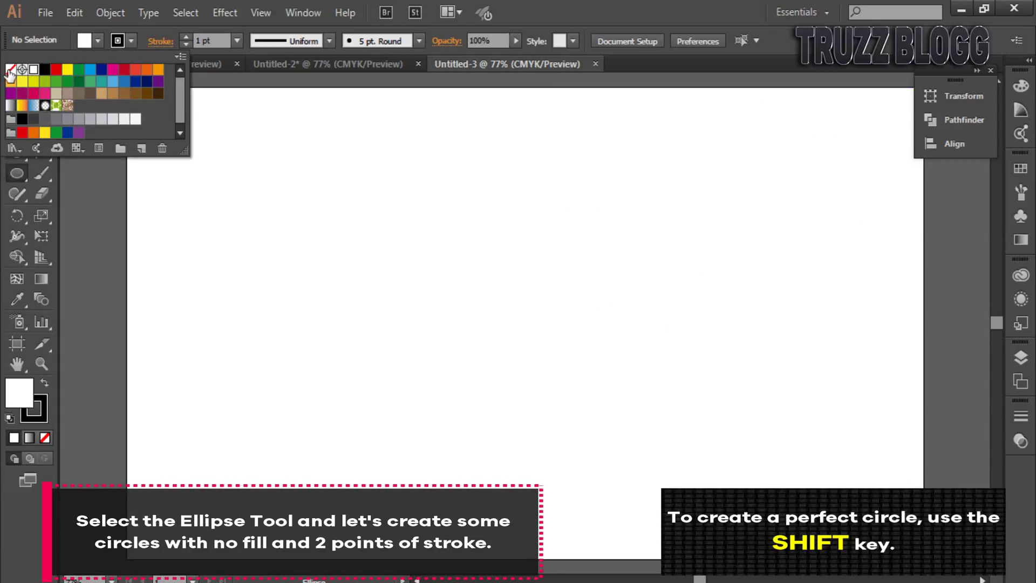
pyautogui.click(10, 69)
pyautogui.click(187, 37)
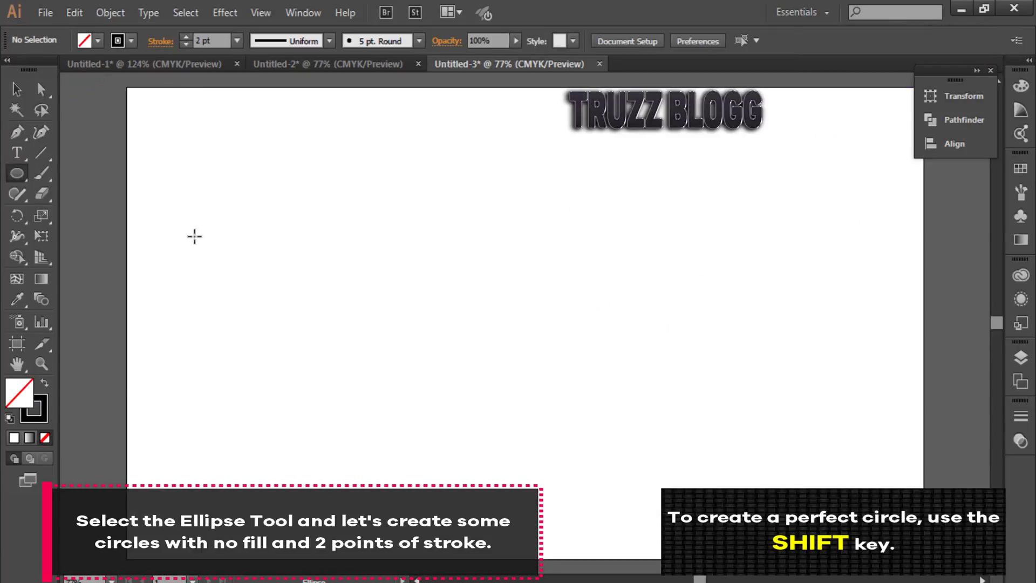
# Draw a large perfect circle and move it up toward the page centre
pyautogui.moveTo(404, 291); pyautogui.dragTo(736, 418)
pyautogui.click(17, 89)
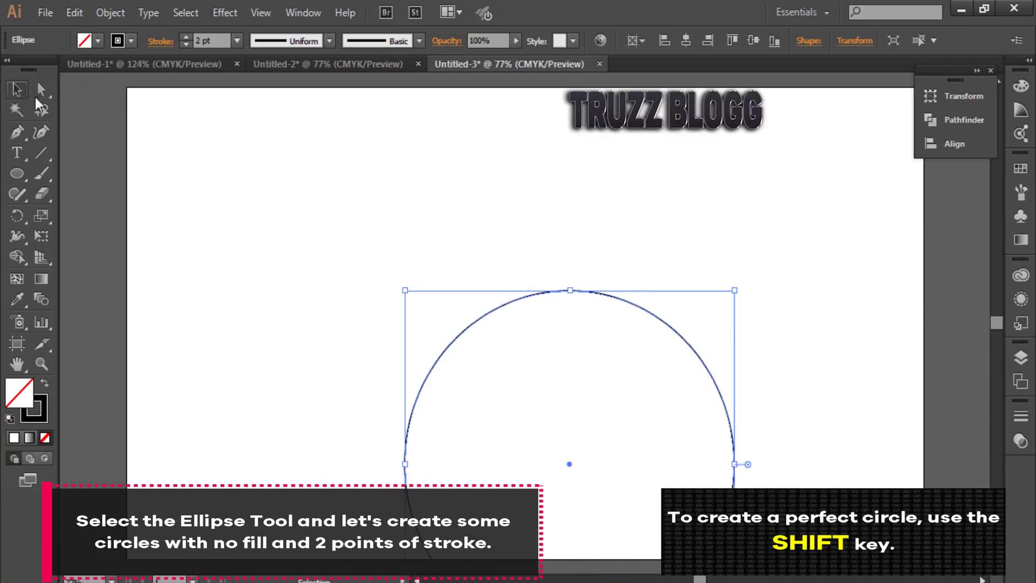
pyautogui.moveTo(481, 323)
pyautogui.mouseDown()
pyautogui.moveTo(451, 169)
pyautogui.moveTo(466, 171)
pyautogui.moveTo(452, 170)
pyautogui.mouseUp()
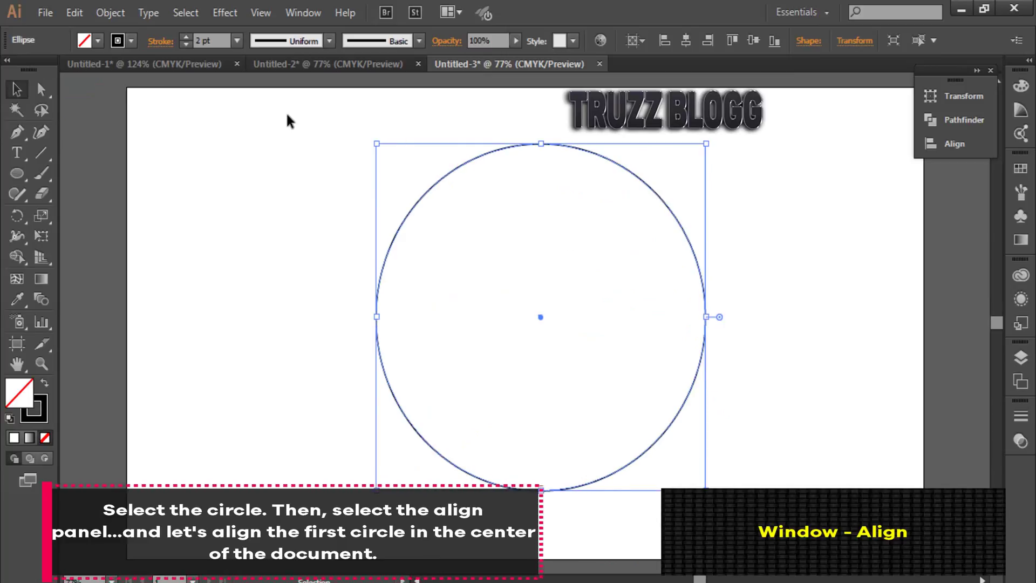
# Centre the circle vertically and horizontally to the artboard using the Align panel
pyautogui.click(300, 14)
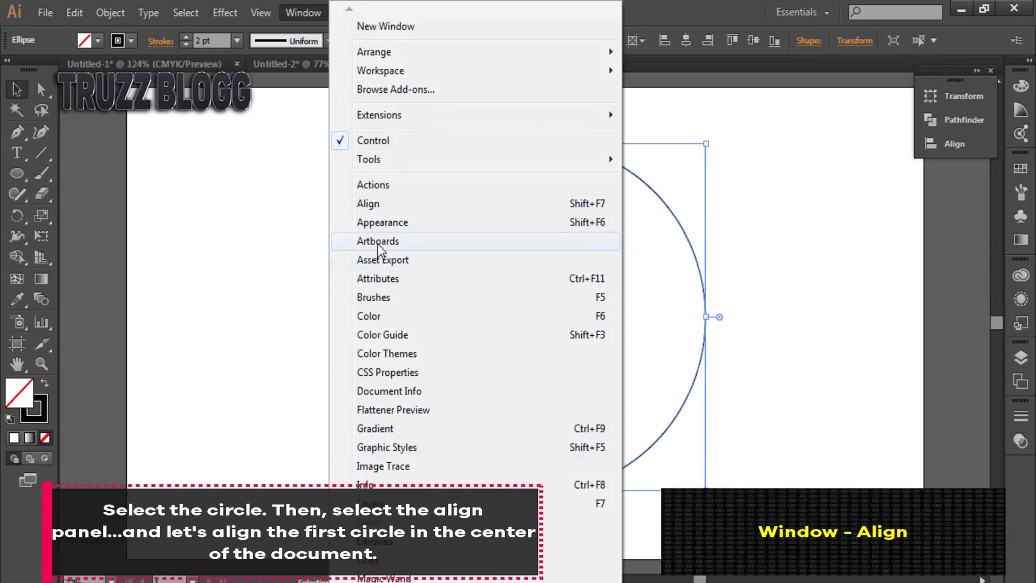
pyautogui.click(407, 203)
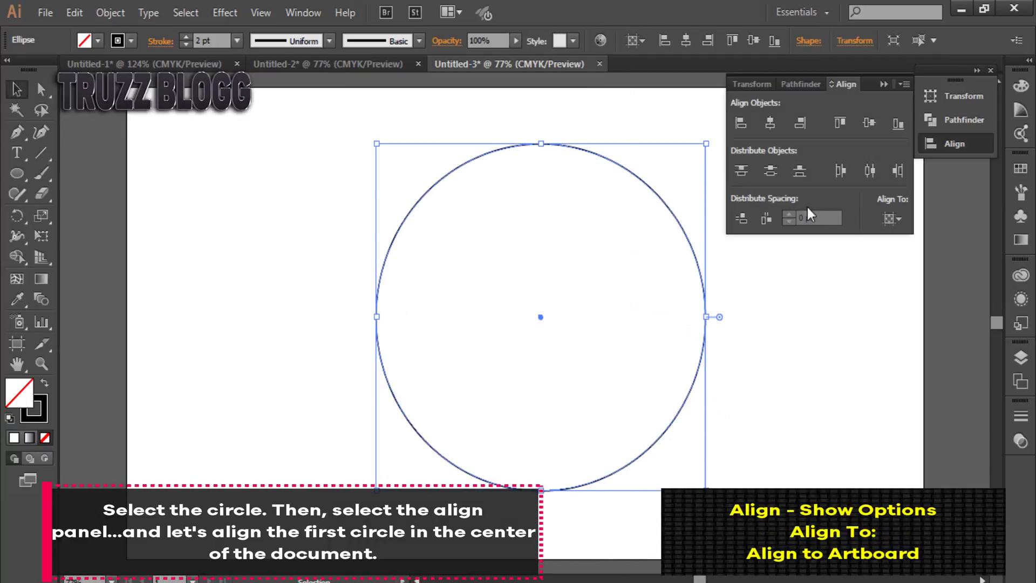
pyautogui.click(901, 86)
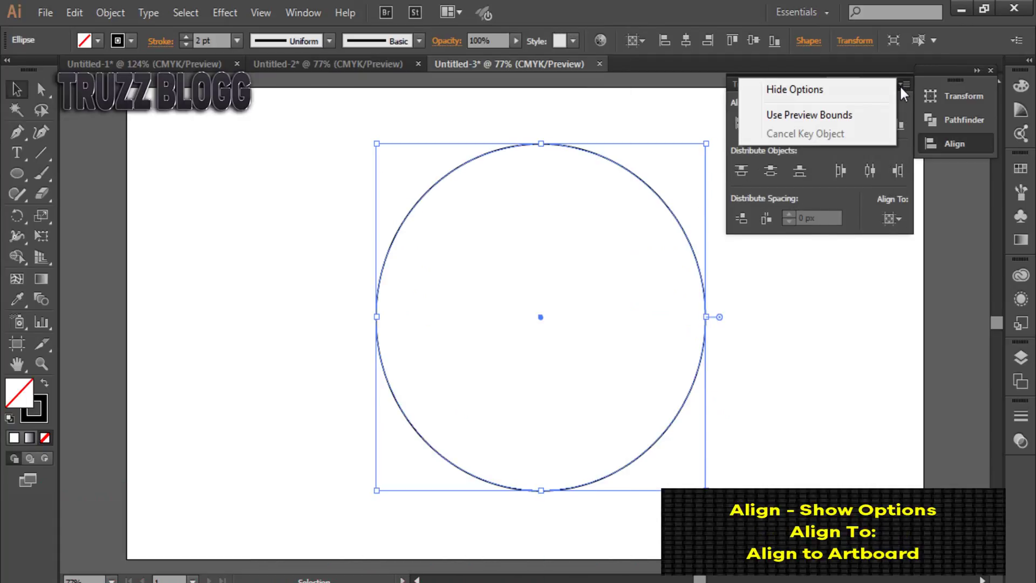
pyautogui.click(826, 88)
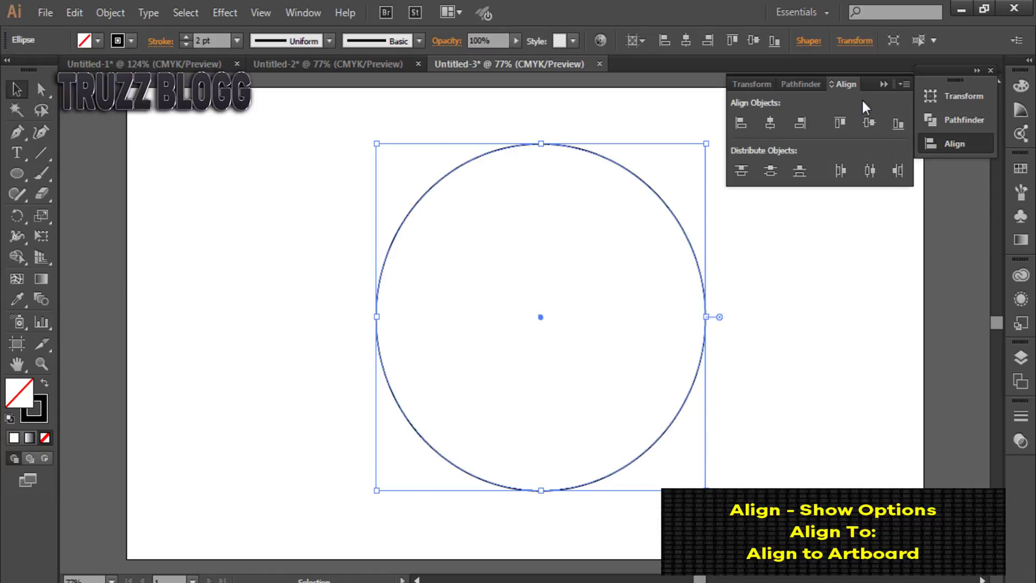
pyautogui.click(902, 83)
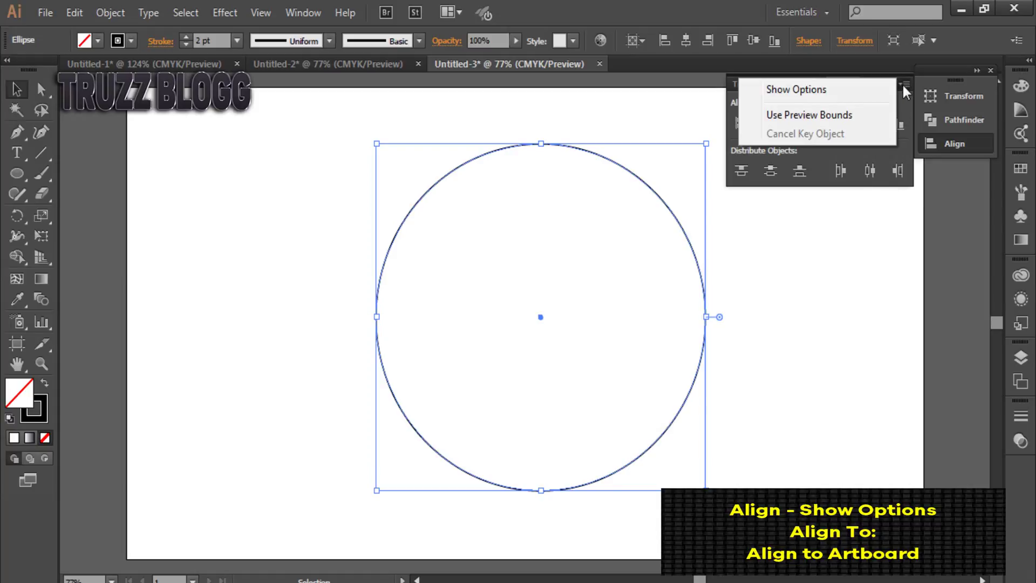
pyautogui.click(844, 88)
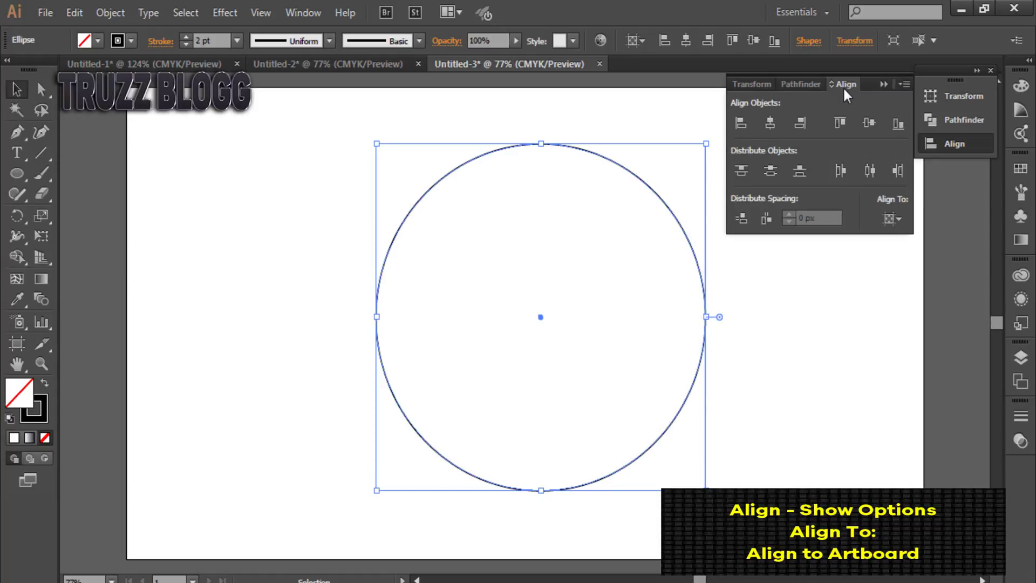
pyautogui.click(897, 217)
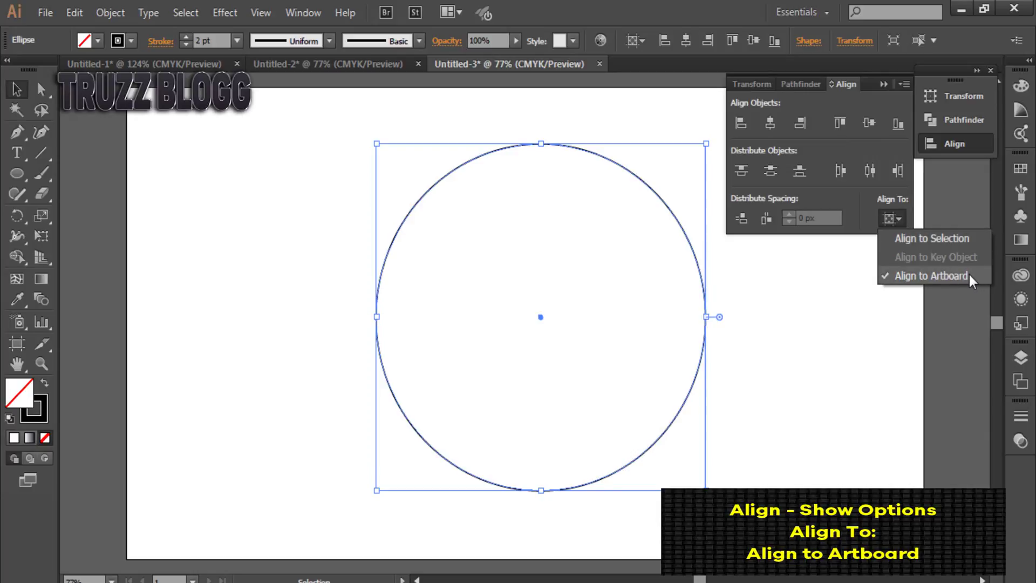
pyautogui.click(926, 275)
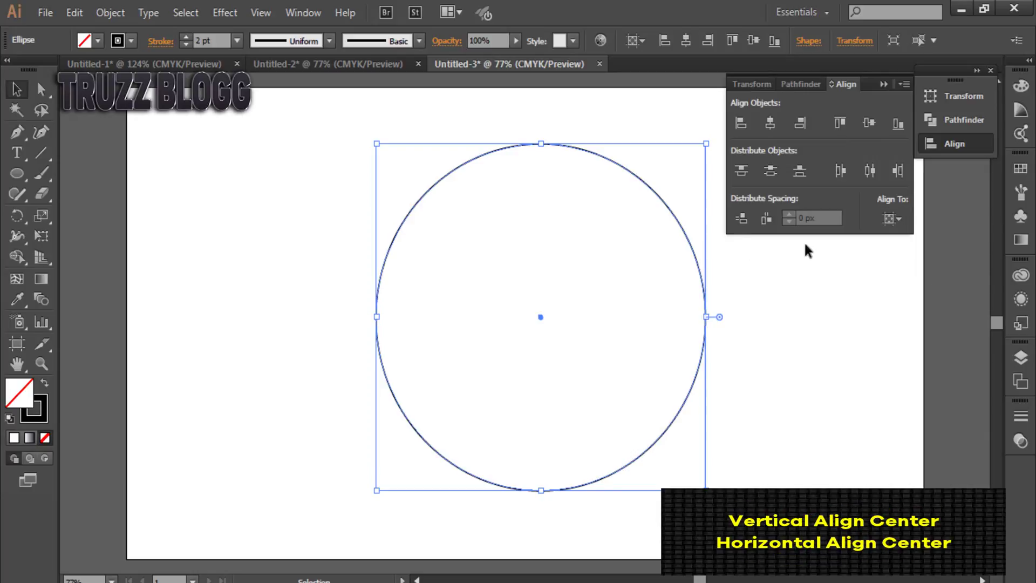
pyautogui.click(872, 123)
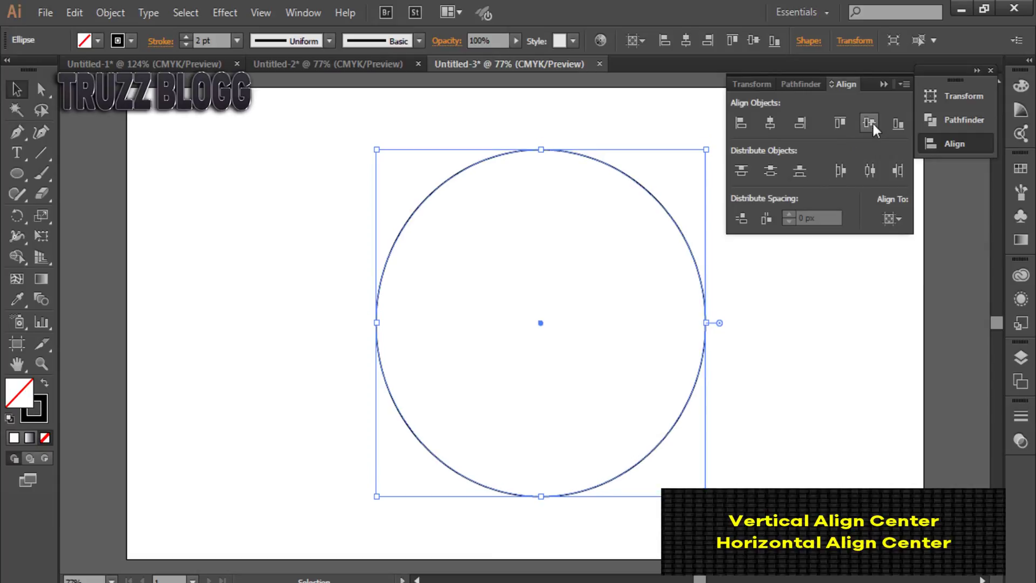
pyautogui.click(773, 119)
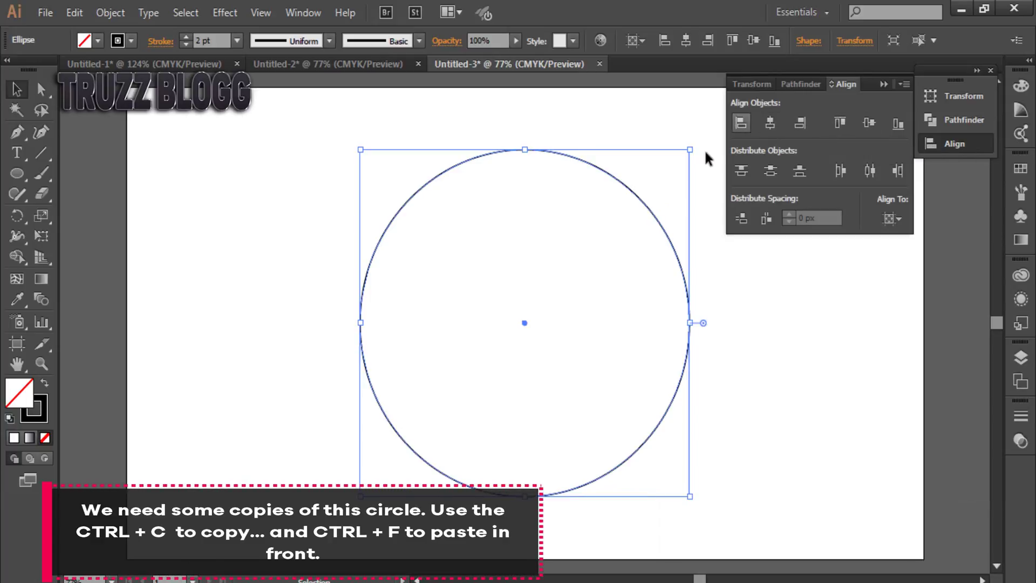
pyautogui.click(646, 112)
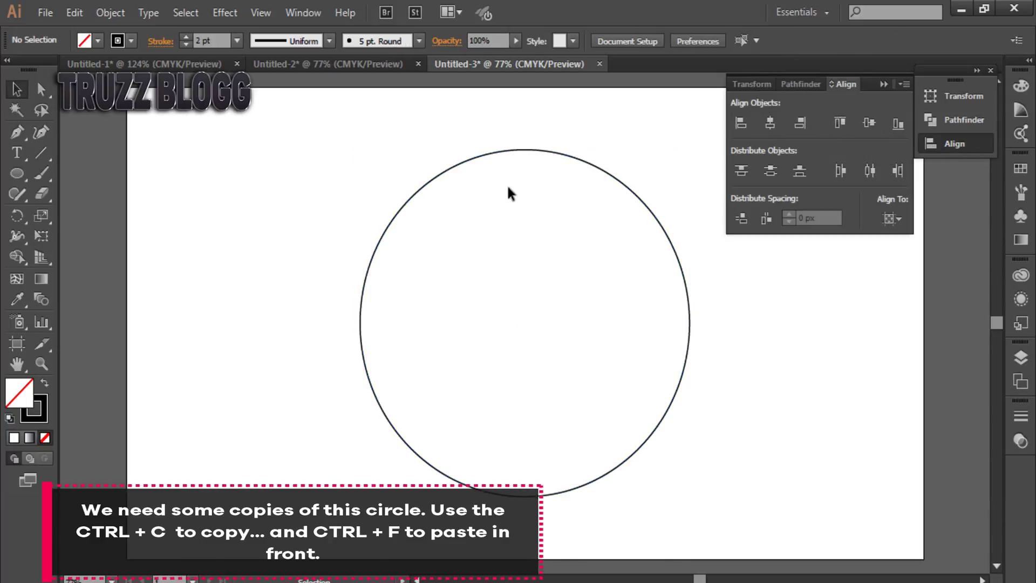
# Paste a copy of the circle in front, scale it to about 413.71 px, and centre it
pyautogui.click(494, 151)
pyautogui.press('a')
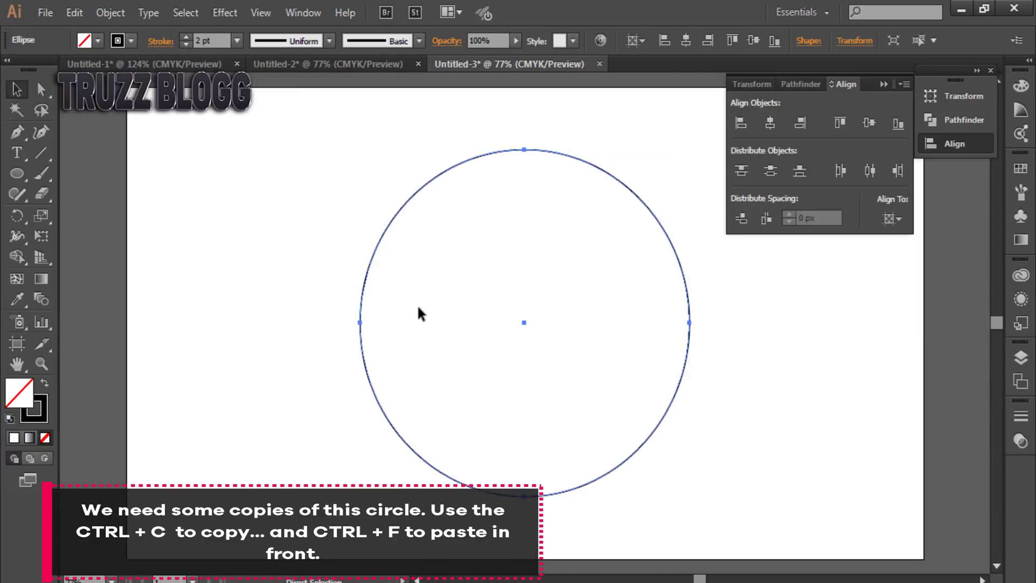
pyautogui.press('v')
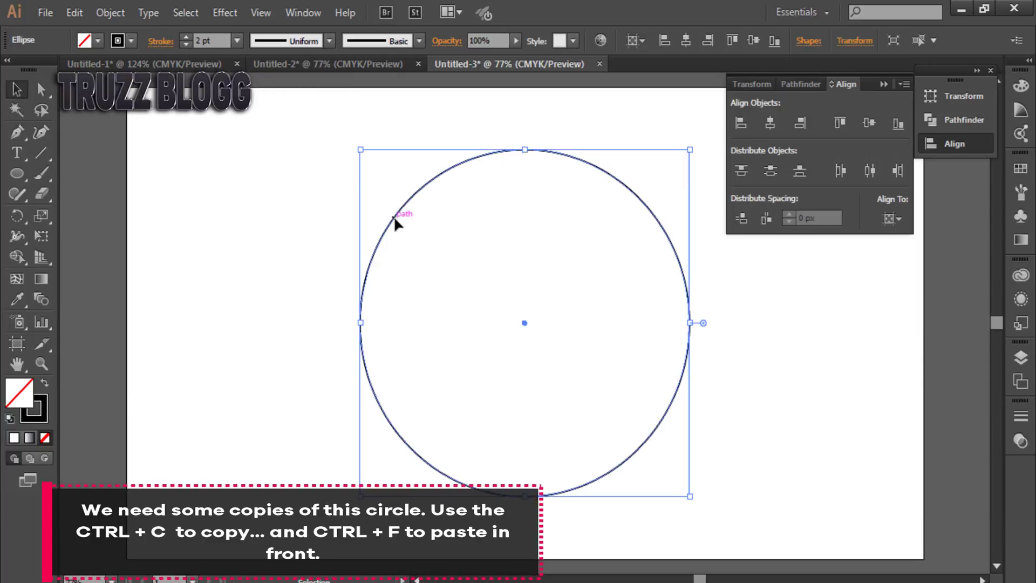
pyautogui.hotkey('ctrl', 'c')
pyautogui.hotkey('ctrl', 'f')
pyautogui.moveTo(396, 220); pyautogui.dragTo(418, 249)
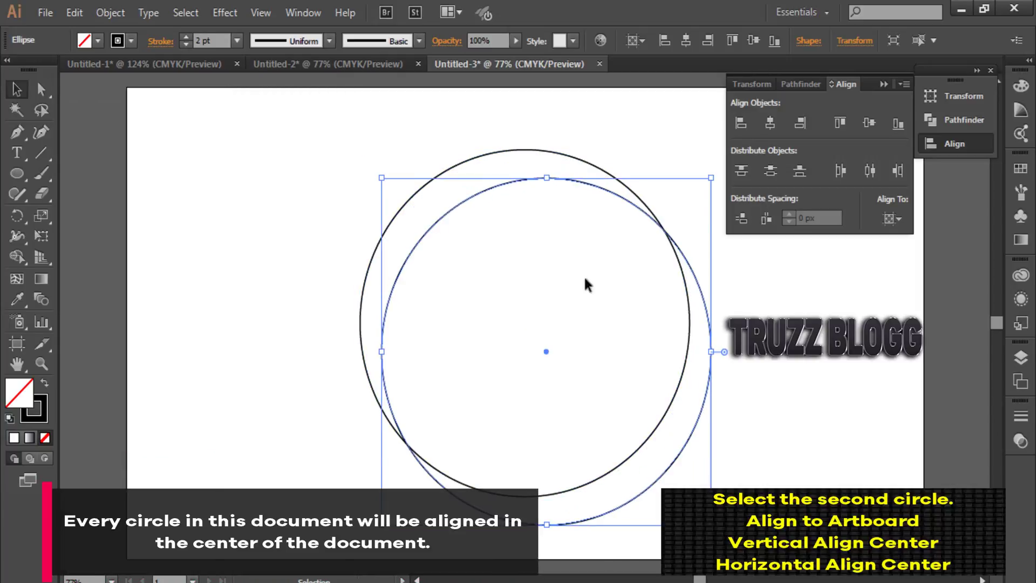
pyautogui.moveTo(711, 178); pyautogui.dragTo(641, 239)
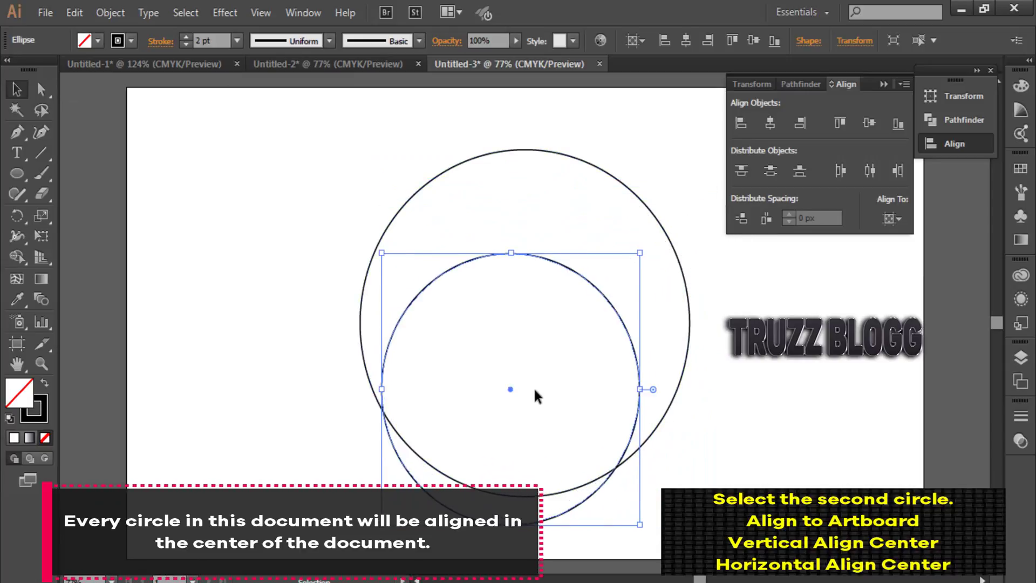
pyautogui.click(566, 316)
pyautogui.moveTo(588, 282); pyautogui.dragTo(596, 219)
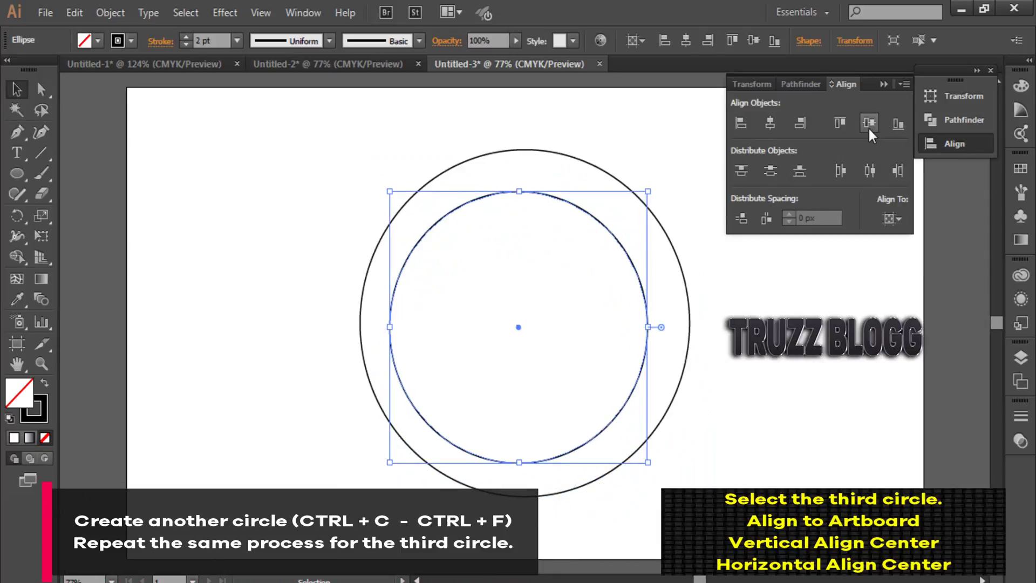
pyautogui.click(869, 125)
pyautogui.click(769, 125)
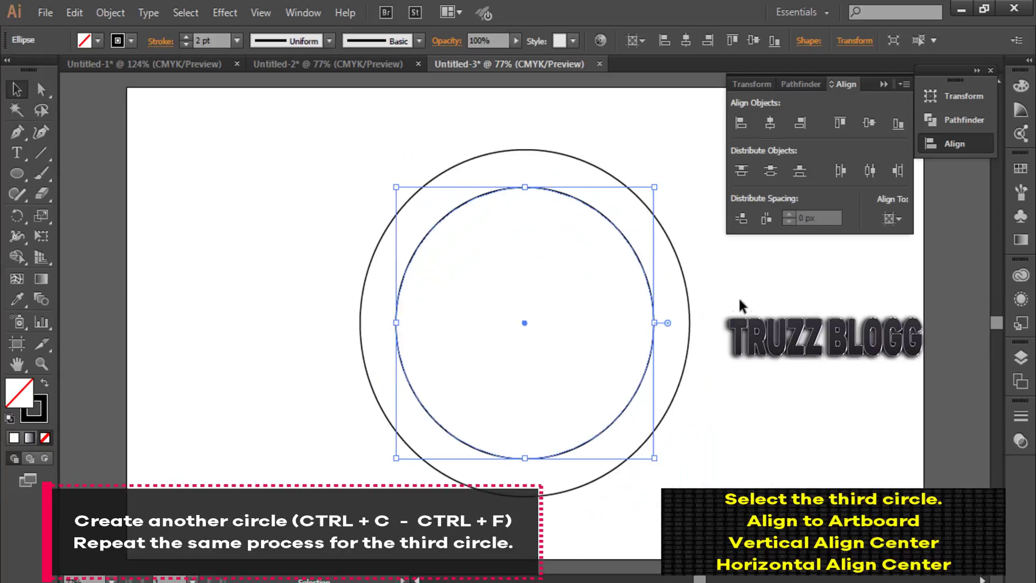
pyautogui.click(461, 347)
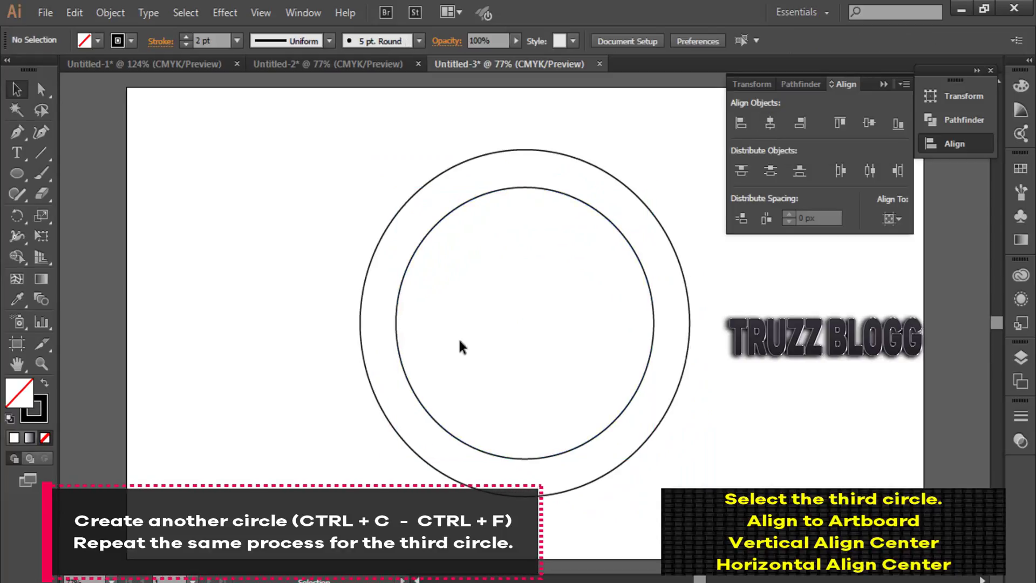
# Paste another copy in front of the inner circle and shrink it into a smaller ring
pyautogui.click(619, 246)
pyautogui.hotkey('ctrl', 'c')
pyautogui.hotkey('ctrl', 'f')
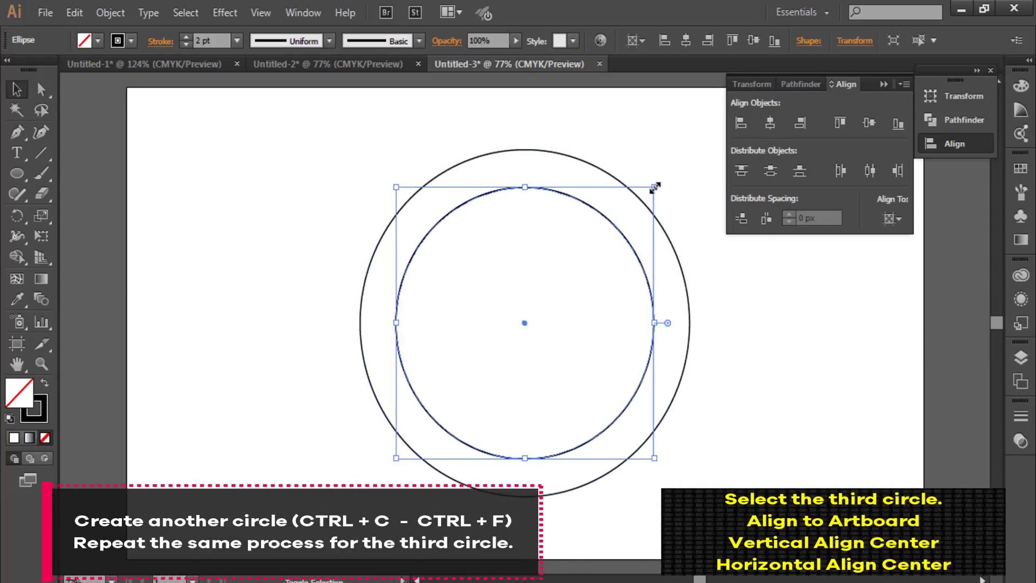
pyautogui.moveTo(655, 186); pyautogui.dragTo(581, 245)
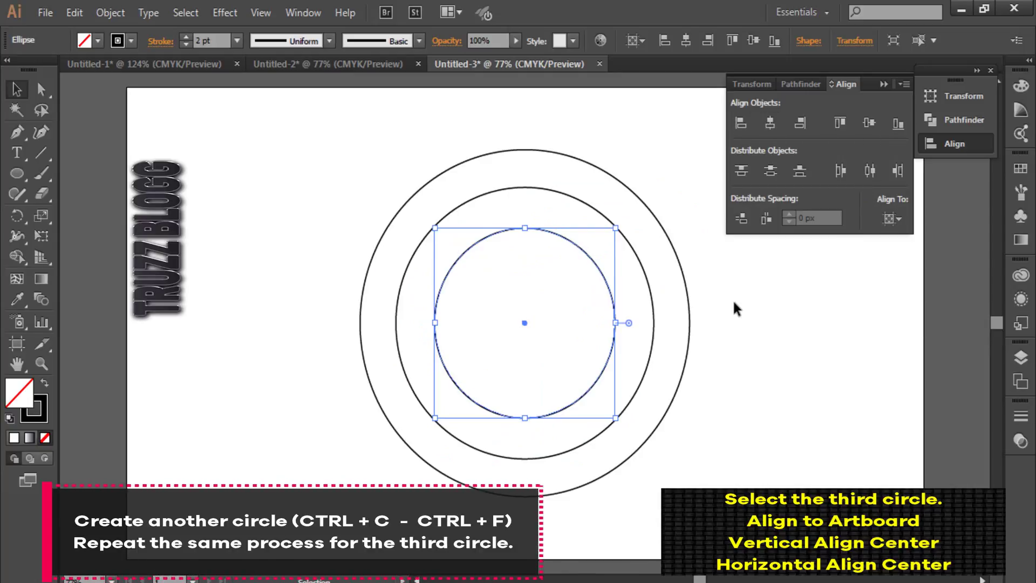
pyautogui.click(672, 300)
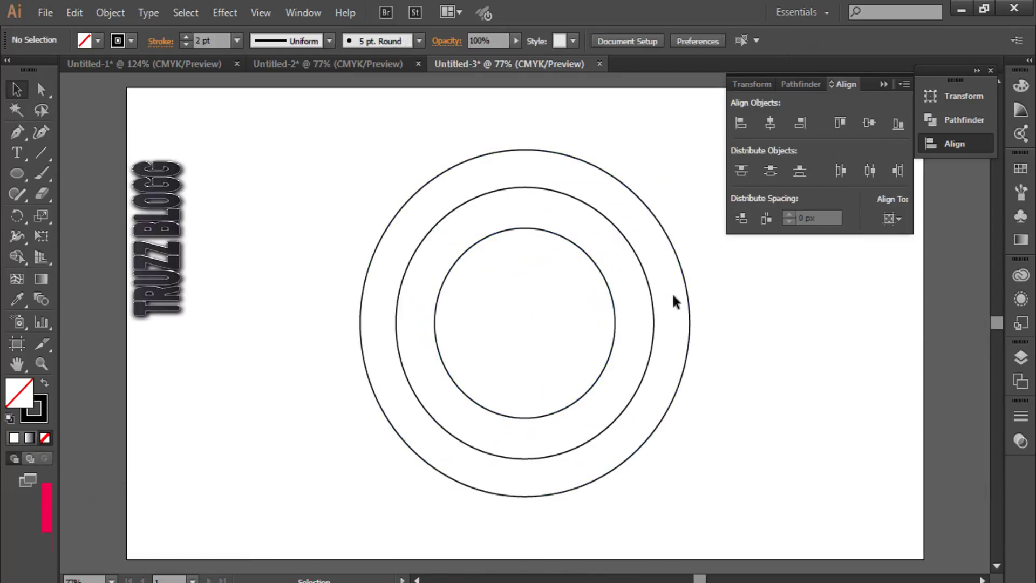
# Draw a small green-filled circle near the page's upper left
pyautogui.click(18, 173)
pyautogui.click(79, 215)
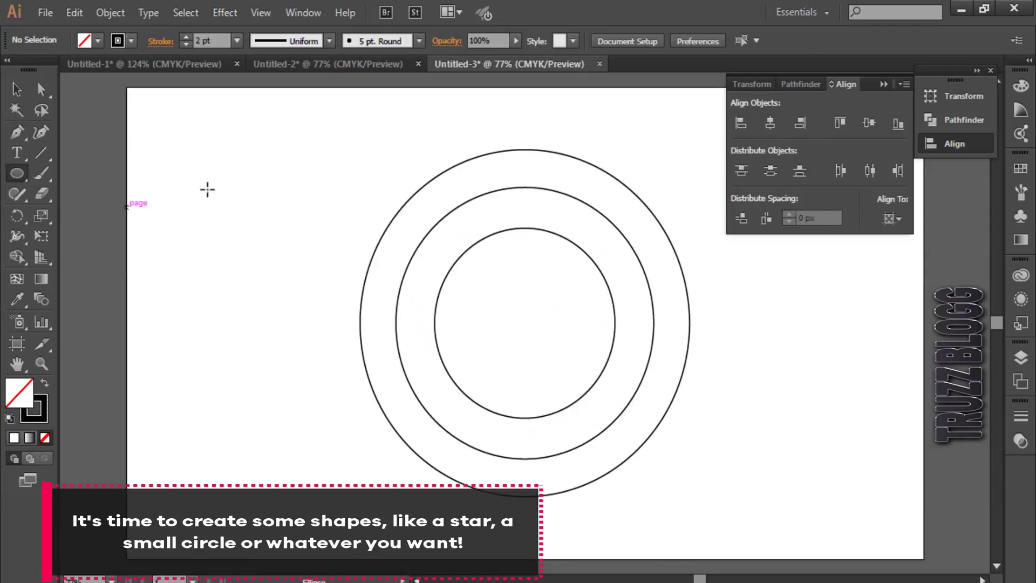
pyautogui.moveTo(195, 164); pyautogui.dragTo(207, 179)
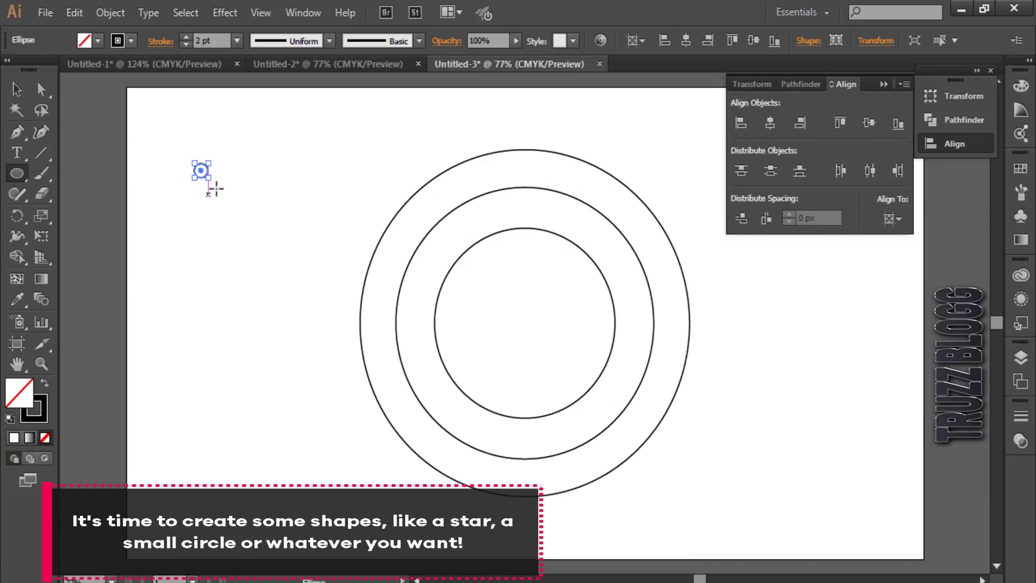
pyautogui.click(98, 41)
pyautogui.click(56, 85)
pyautogui.press('v')
pyautogui.click(190, 189)
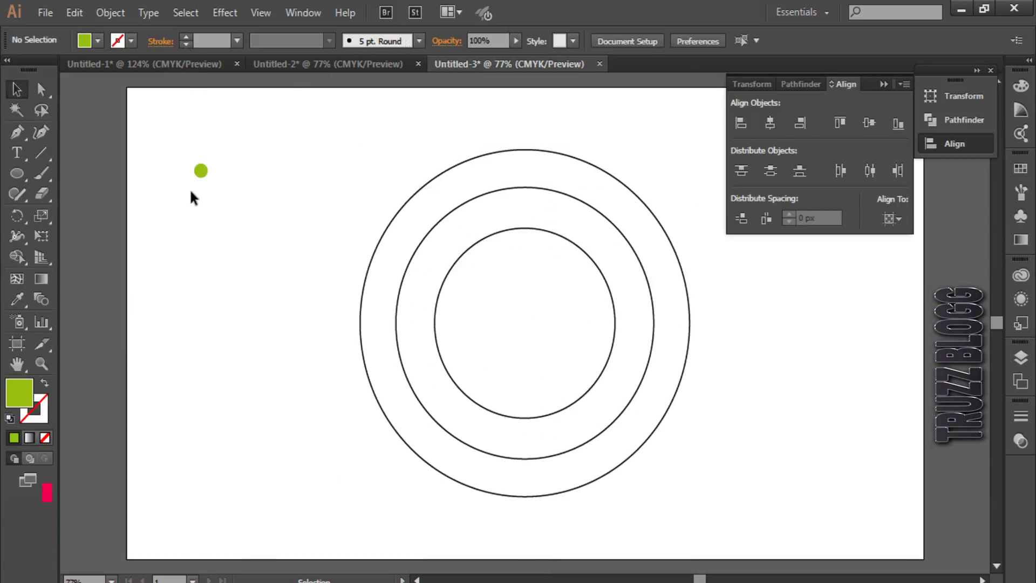
# Draw a spiky crimson star below the green dot
pyautogui.moveTo(17, 174); pyautogui.dragTo(84, 252)
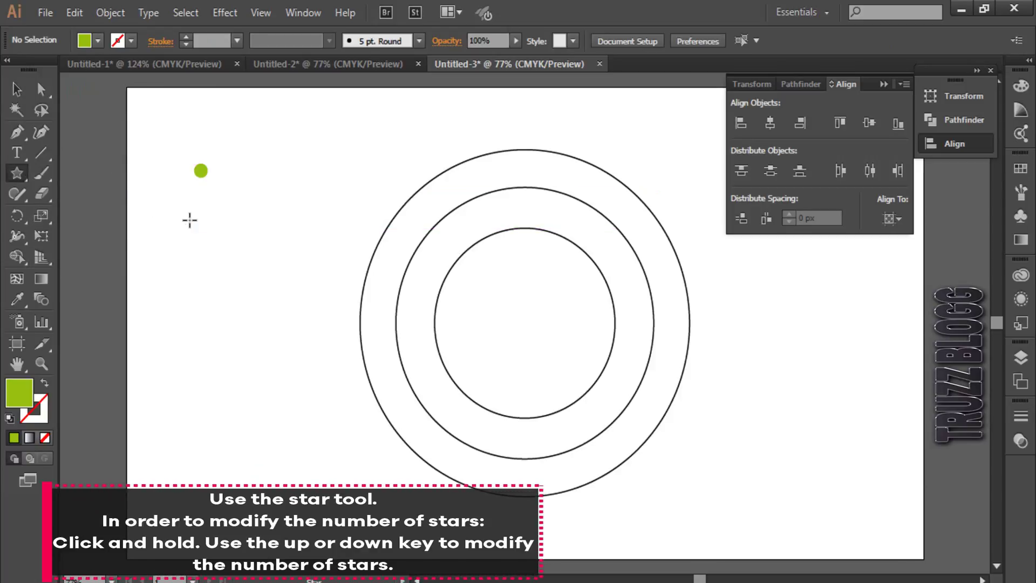
pyautogui.moveTo(189, 219); pyautogui.dragTo(200, 241)
pyautogui.press('Down')
pyautogui.press('Down')
pyautogui.press('Down')
pyautogui.press('Down')
pyautogui.press('Down')
pyautogui.press('Down')
pyautogui.press('Down')
pyautogui.press('Down')
pyautogui.press('Down')
pyautogui.press('Down')
pyautogui.press('Down')
pyautogui.press('Down')
pyautogui.press('Down')
pyautogui.press('Down')
pyautogui.press('Down')
pyautogui.press('Down')
pyautogui.press('Down')
pyautogui.press('Down')
pyautogui.press('Down')
pyautogui.press('Down')
pyautogui.press('Up')
pyautogui.press('Up')
pyautogui.press('Up')
pyautogui.press('Up')
pyautogui.press('Up')
pyautogui.press('Up')
pyautogui.press('Up')
pyautogui.press('Up')
pyautogui.press('Up')
pyautogui.press('Up')
pyautogui.press('Up')
pyautogui.press('Up')
pyautogui.press('Up')
pyautogui.press('Up')
pyautogui.press('Up')
pyautogui.press('Up')
pyautogui.press('Up')
pyautogui.press('Up')
pyautogui.press('Up')
pyautogui.press('Up')
pyautogui.press('Up')
pyautogui.click(86, 44)
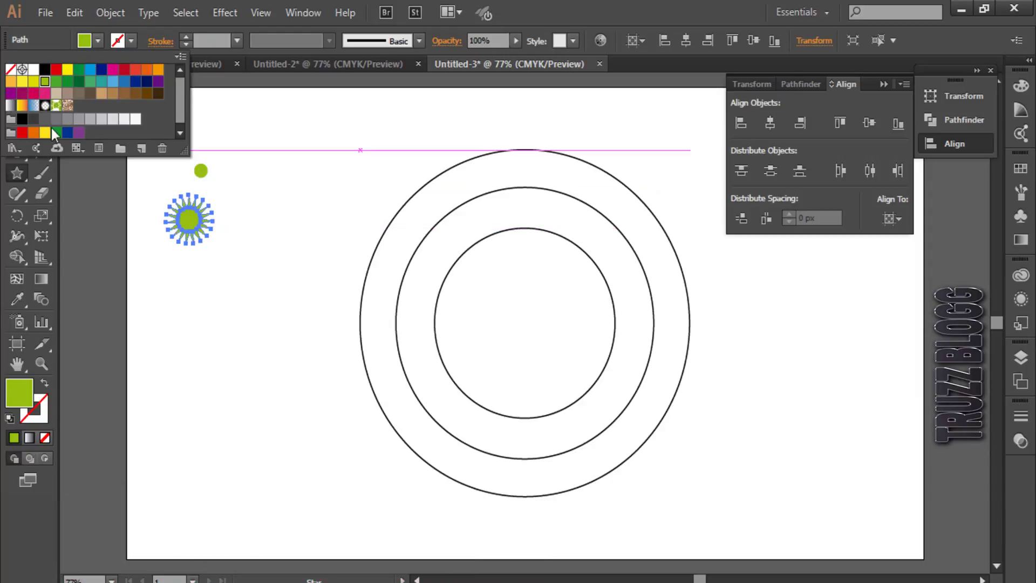
pyautogui.click(34, 94)
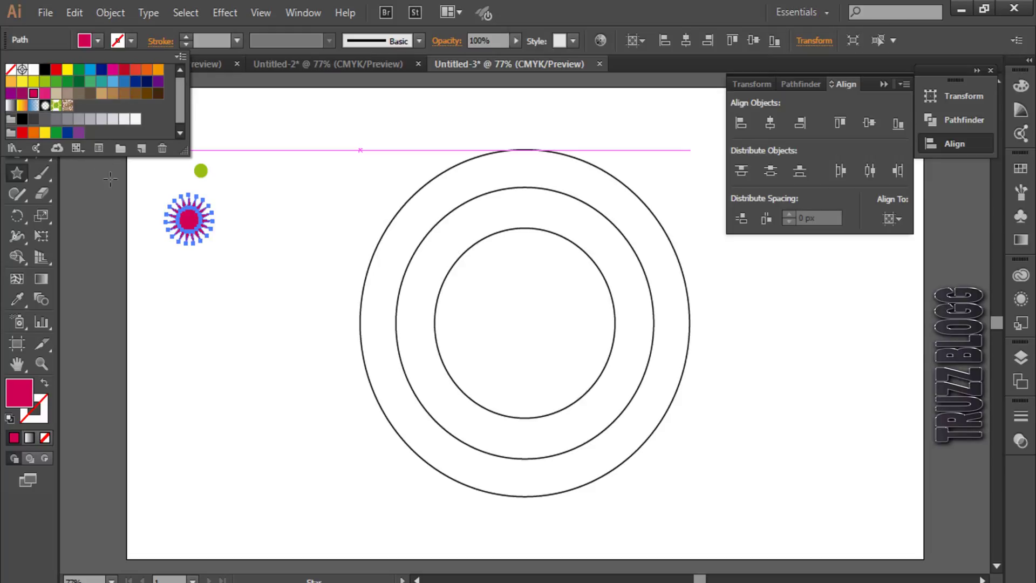
pyautogui.press('v')
pyautogui.moveTo(193, 220); pyautogui.dragTo(195, 198)
pyautogui.click(127, 157)
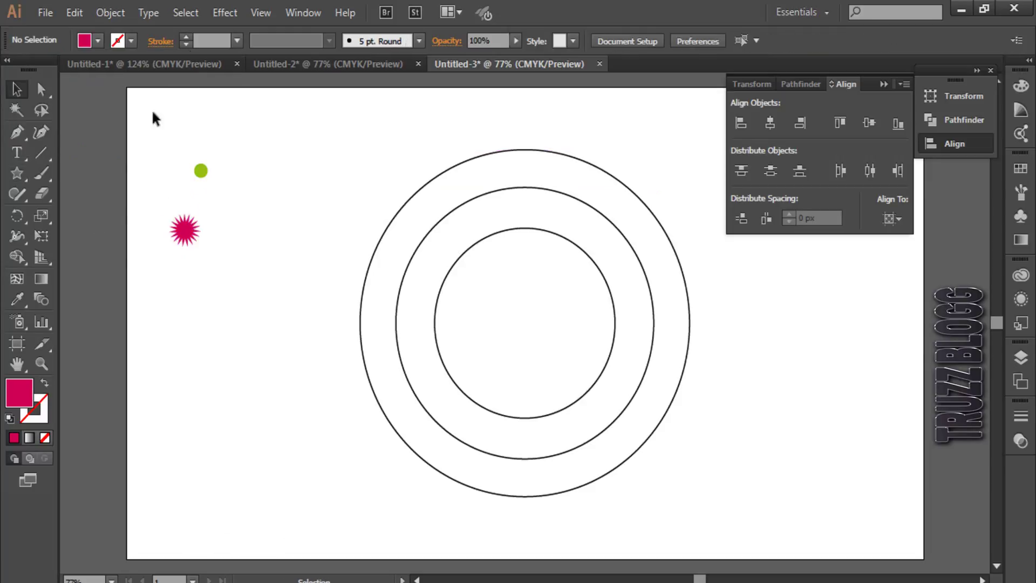
# Draw a small red hexagon right of the green dot
pyautogui.click(17, 174)
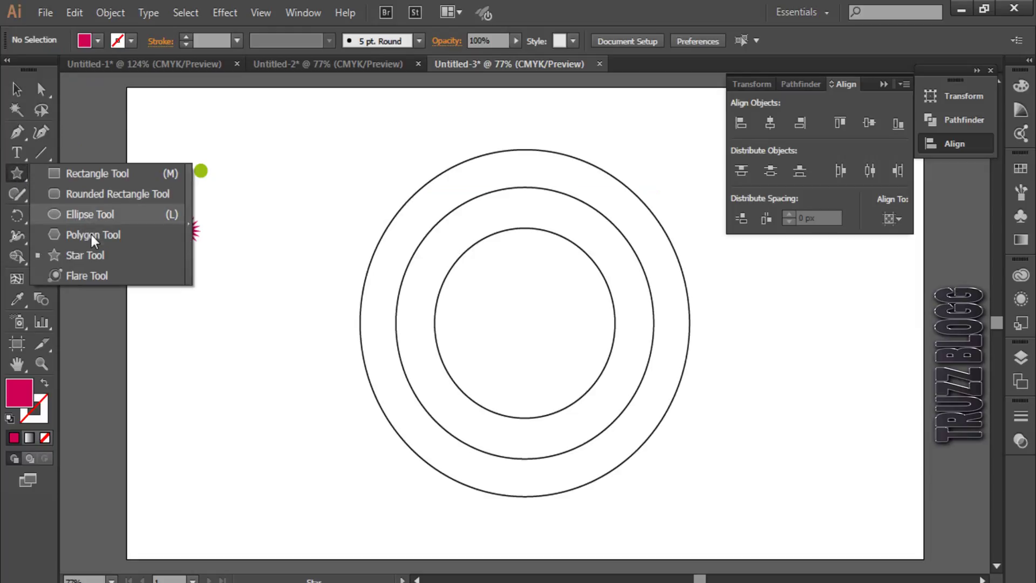
pyautogui.click(92, 236)
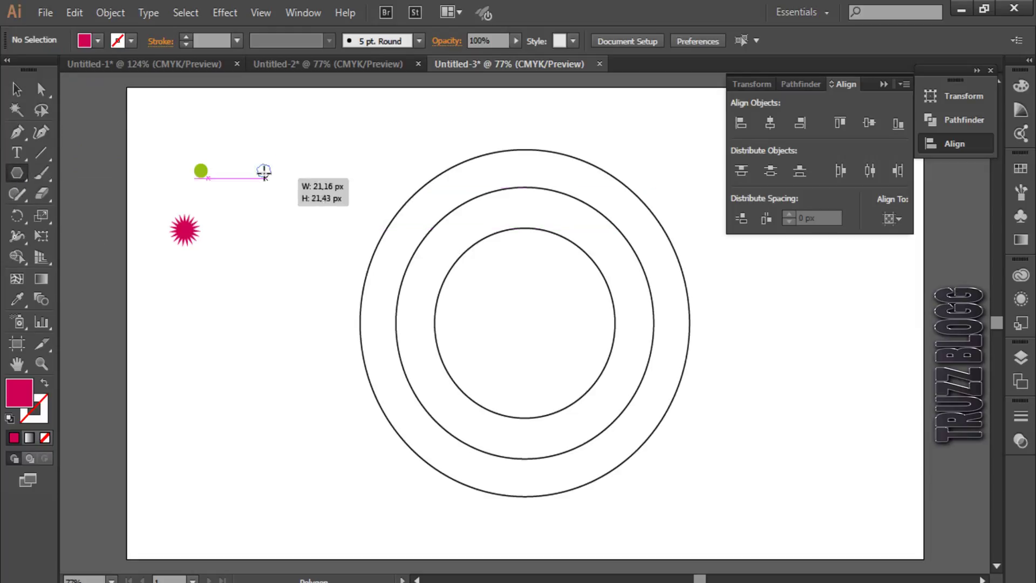
pyautogui.moveTo(263, 170); pyautogui.dragTo(275, 182)
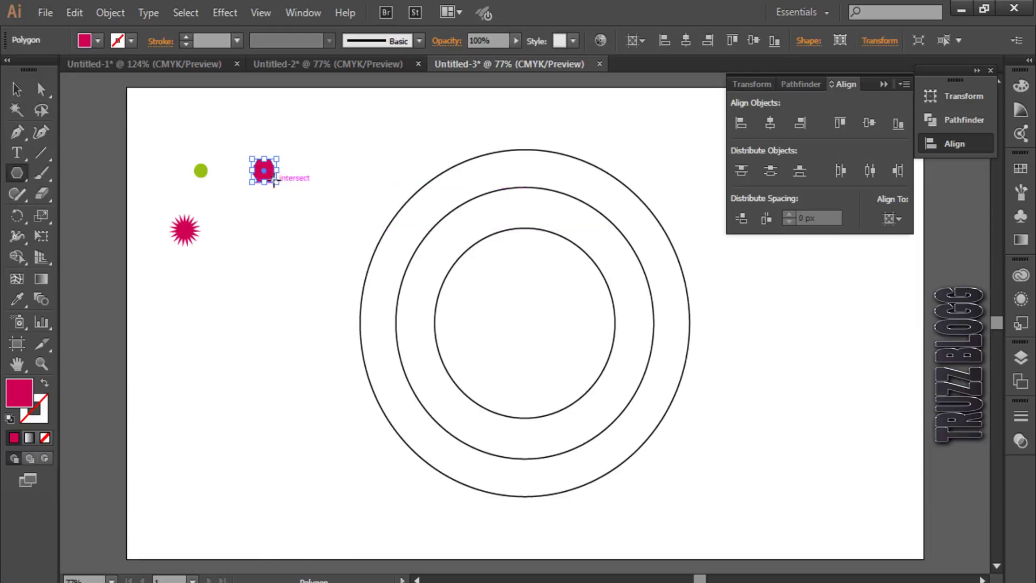
pyautogui.click(98, 41)
pyautogui.click(124, 82)
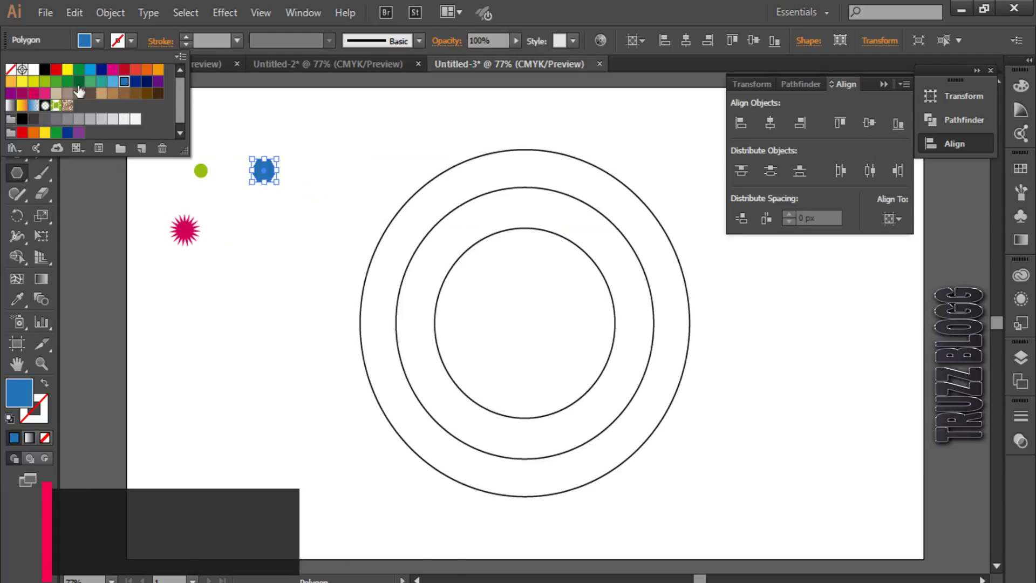
pyautogui.click(136, 69)
pyautogui.press('v')
pyautogui.click(184, 197)
# Move the star, then the green dot and hexagon, down to the page's lower left
pyautogui.moveTo(185, 231); pyautogui.dragTo(162, 389)
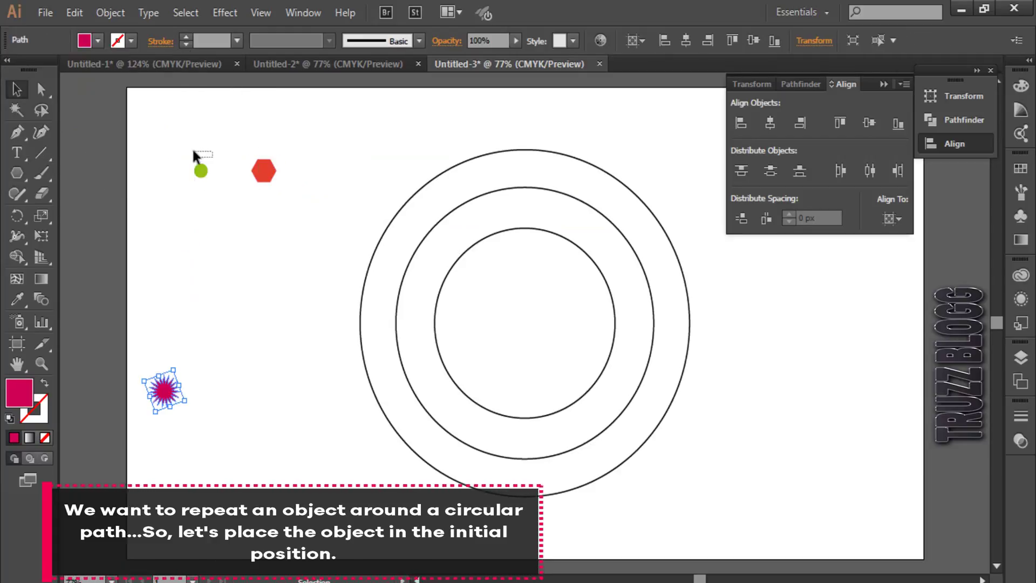
pyautogui.moveTo(186, 152); pyautogui.dragTo(286, 186)
pyautogui.moveTo(263, 171); pyautogui.dragTo(214, 424)
pyautogui.click(240, 423)
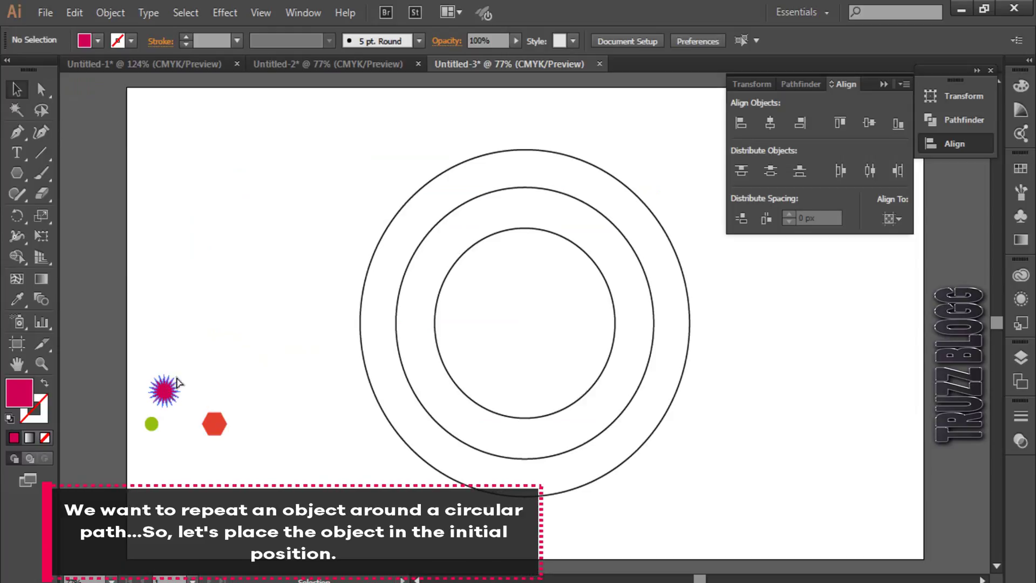
# Move the star onto the rings, centre it, and nudge it up above the outer circle's top
pyautogui.moveTo(173, 386); pyautogui.dragTo(527, 324)
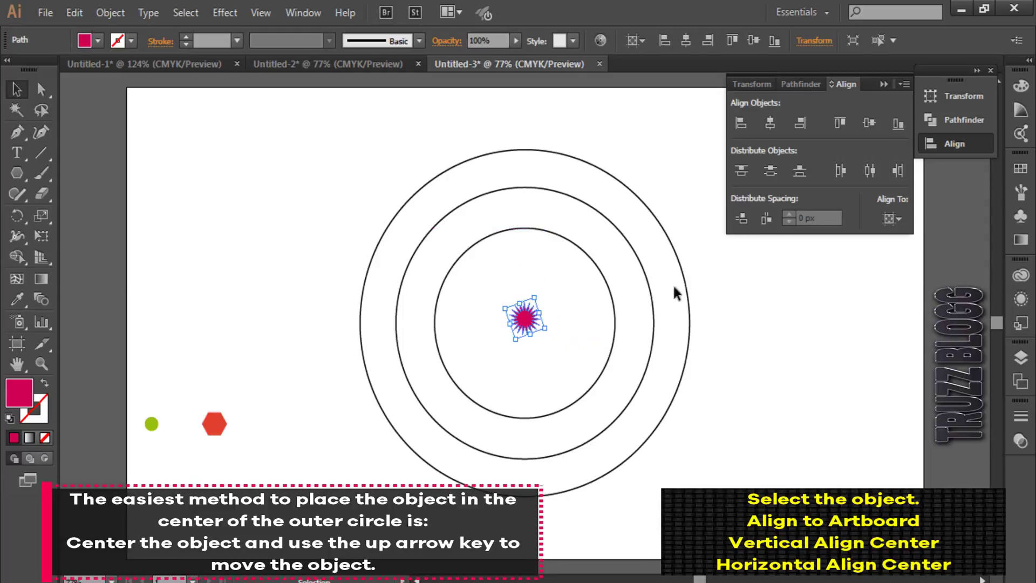
pyautogui.click(866, 122)
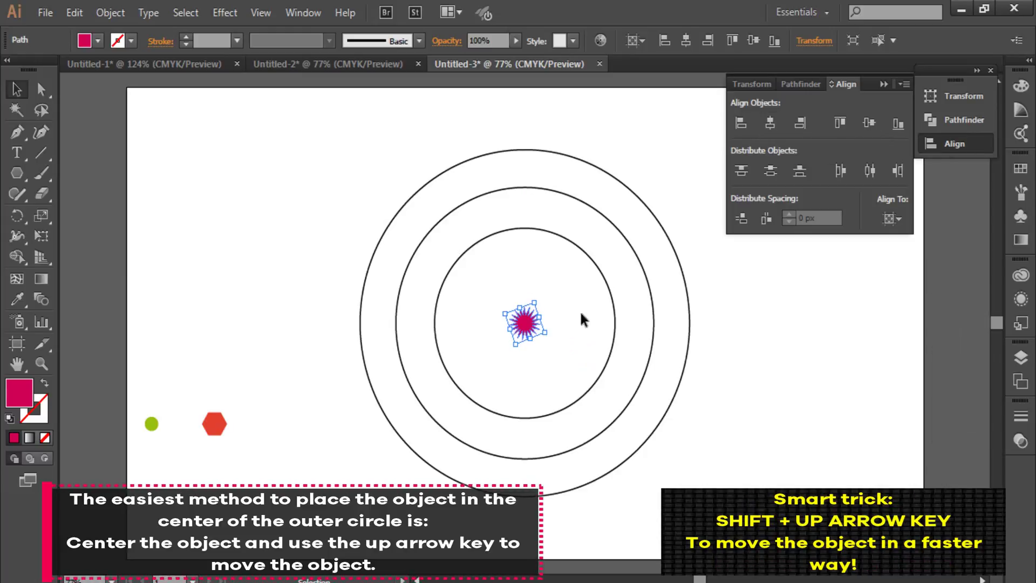
pyautogui.hotkey('shift', 'Up')
pyautogui.hotkey('shift', 'Up')
pyautogui.hotkey('shift', 'Up')
pyautogui.hotkey('shift', 'Up')
pyautogui.hotkey('shift', 'Up')
pyautogui.hotkey('shift', 'Up')
pyautogui.hotkey('shift', 'Up')
pyautogui.hotkey('shift', 'Up')
pyautogui.hotkey('shift', 'Up')
pyautogui.hotkey('shift', 'Up')
pyautogui.hotkey('shift', 'Up')
pyautogui.hotkey('shift', 'Up')
pyautogui.hotkey('shift', 'Up')
pyautogui.hotkey('shift', 'Up')
pyautogui.hotkey('shift', 'Up')
pyautogui.hotkey('shift', 'Up')
pyautogui.hotkey('shift', 'Up')
pyautogui.hotkey('shift', 'Up')
pyautogui.hotkey('shift', 'Up')
pyautogui.hotkey('shift', 'Up')
pyautogui.hotkey('shift', 'Up')
pyautogui.hotkey('shift', 'Up')
pyautogui.hotkey('shift', 'Up')
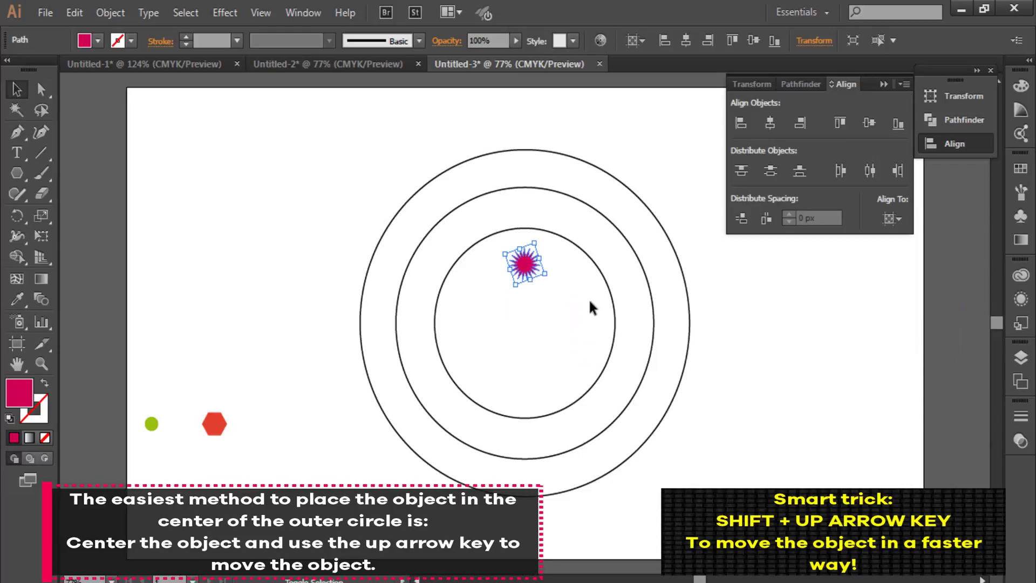
pyautogui.hotkey('shift', 'Up')
pyautogui.hotkey('shift', 'Up')
pyautogui.hotkey('shift', 'Up')
pyautogui.hotkey('shift', 'Up')
pyautogui.hotkey('shift', 'Up')
pyautogui.hotkey('shift', 'Up')
pyautogui.hotkey('shift', 'Up')
pyautogui.hotkey('shift', 'Up')
pyautogui.hotkey('shift', 'Up')
pyautogui.hotkey('shift', 'Up')
pyautogui.hotkey('shift', 'Up')
pyautogui.hotkey('shift', 'Up')
pyautogui.hotkey('shift', 'Up')
pyautogui.hotkey('shift', 'Up')
pyautogui.hotkey('shift', 'Up')
pyautogui.hotkey('shift', 'Up')
pyautogui.hotkey('shift', 'Up')
pyautogui.hotkey('shift', 'Up')
pyautogui.hotkey('shift', 'Up')
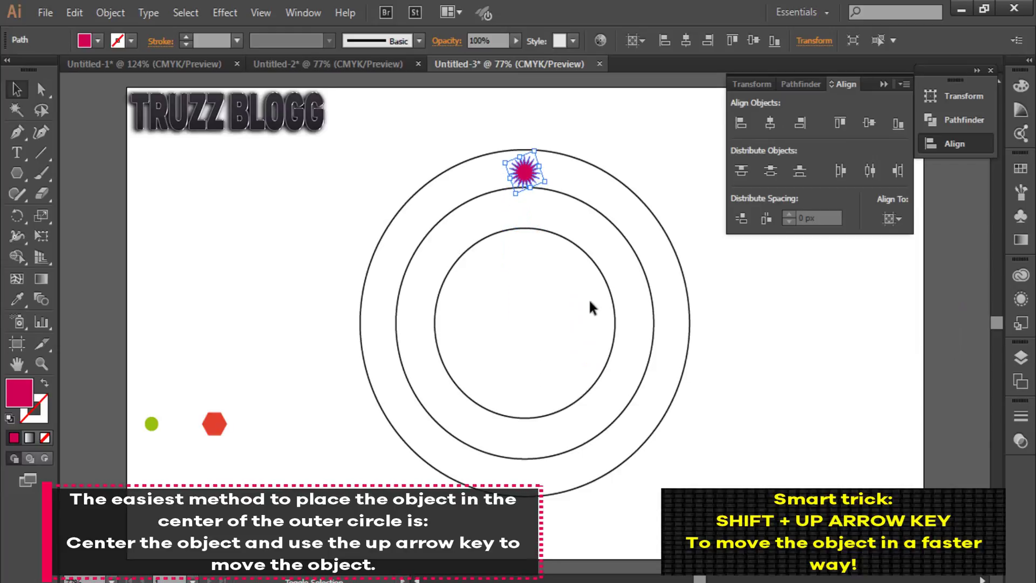
pyautogui.hotkey('shift', 'Up')
pyautogui.hotkey('shift', 'Up')
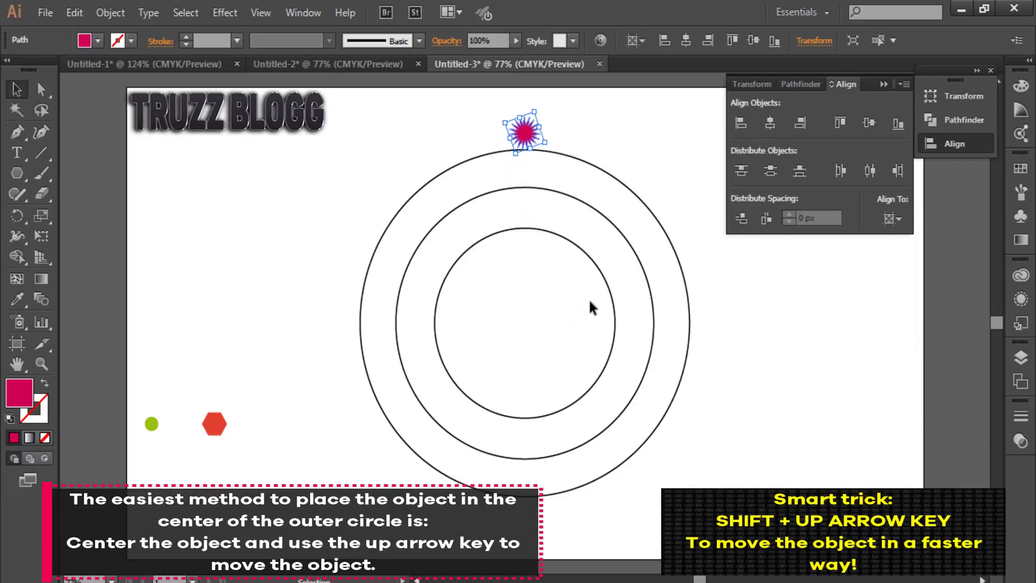
pyautogui.click(594, 102)
pyautogui.click(524, 132)
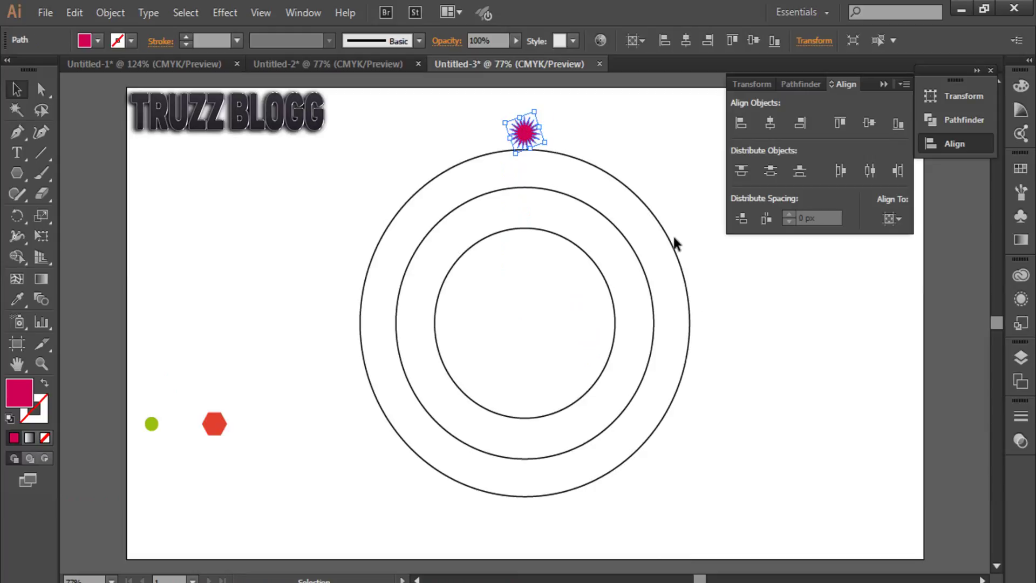
pyautogui.click(772, 275)
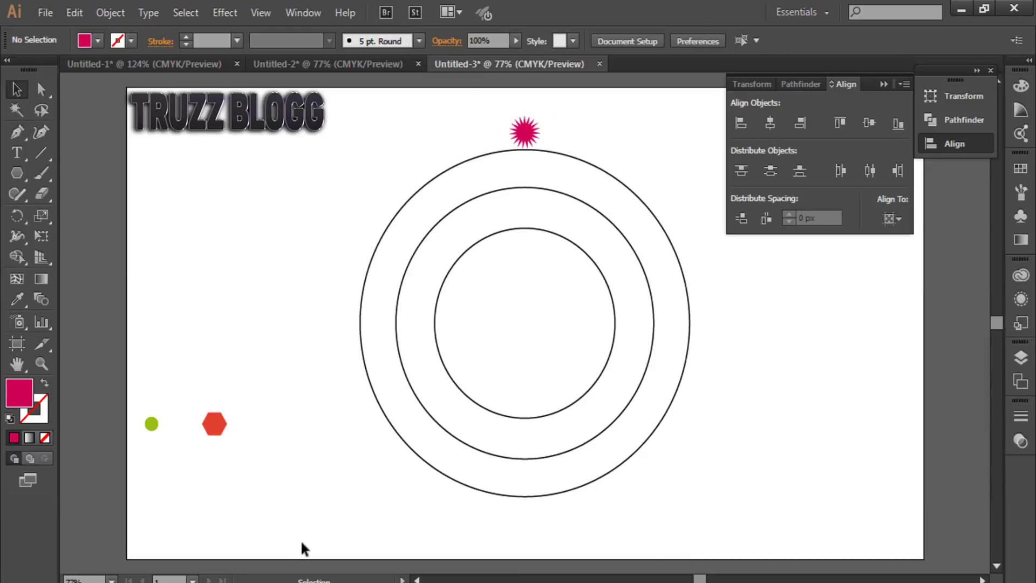
# Centre the red hexagon on the rings, then nudge it up between the outer and middle rings
pyautogui.click(214, 423)
pyautogui.moveTo(214, 423); pyautogui.dragTo(516, 321)
pyautogui.click(872, 126)
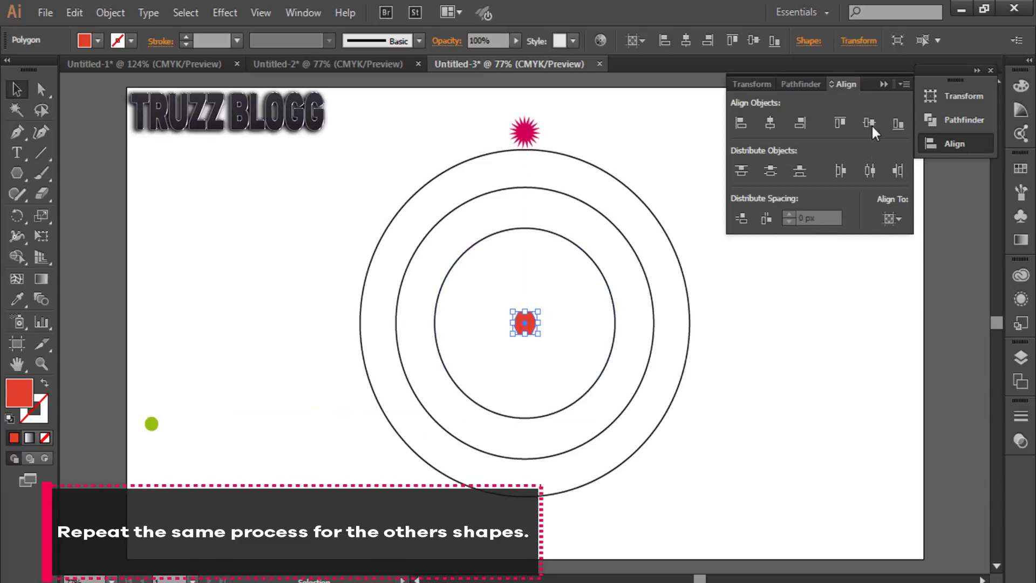
pyautogui.click(893, 217)
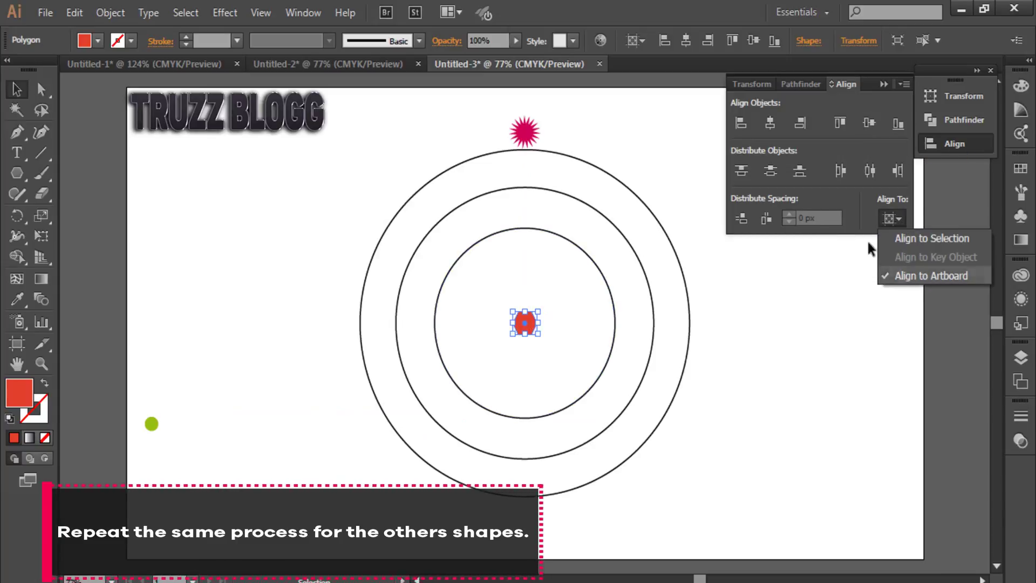
pyautogui.click(873, 123)
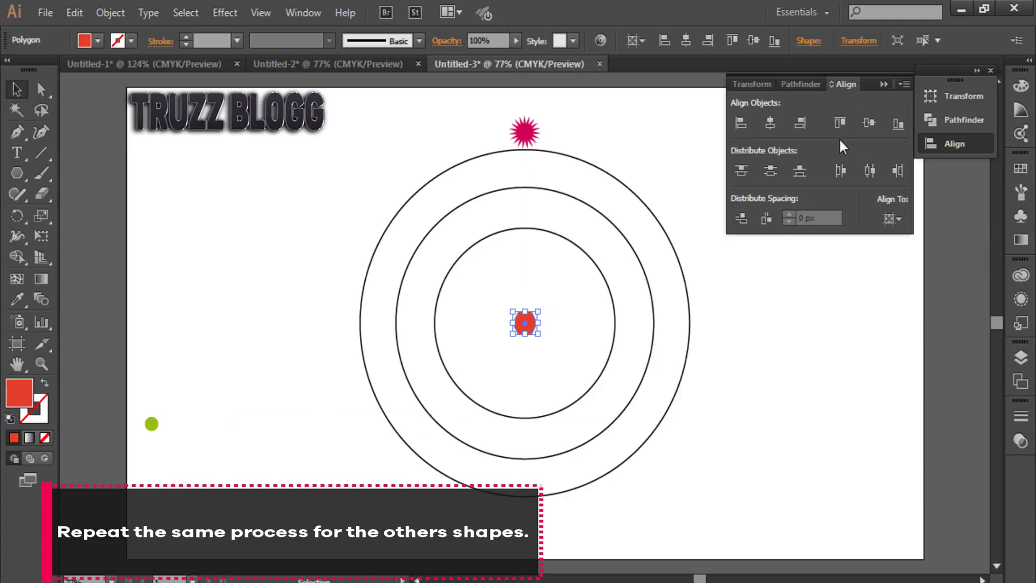
pyautogui.click(733, 319)
pyautogui.click(527, 331)
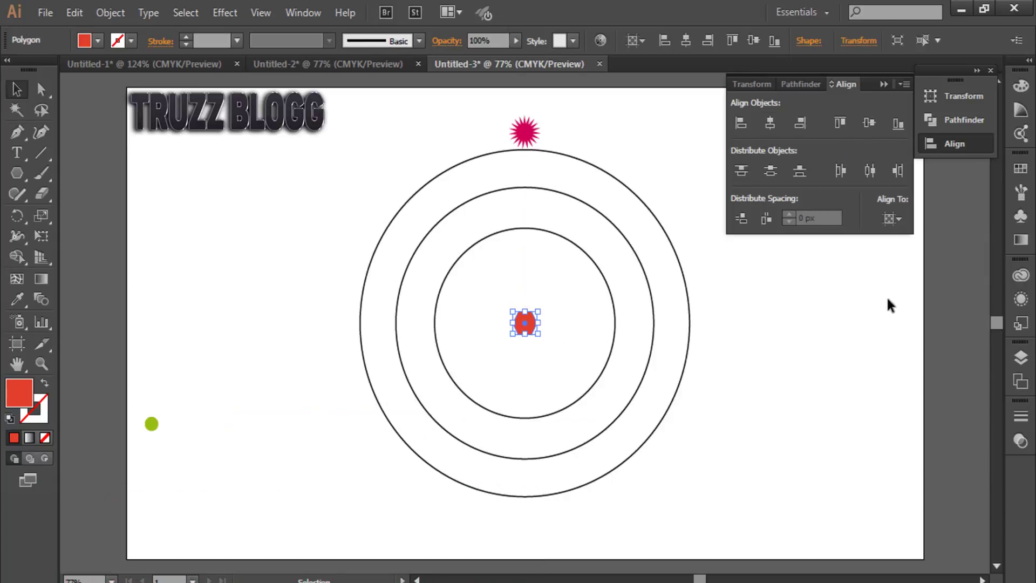
pyautogui.hotkey('shift', 'Up')
pyautogui.hotkey('shift', 'Up')
pyautogui.hotkey('shift', 'Up')
pyautogui.hotkey('shift', 'Up')
pyautogui.hotkey('shift', 'Up')
pyautogui.hotkey('shift', 'Up')
pyautogui.hotkey('shift', 'Up')
pyautogui.hotkey('shift', 'Up')
pyautogui.hotkey('shift', 'Up')
pyautogui.hotkey('shift', 'Up')
pyautogui.hotkey('shift', 'Up')
pyautogui.hotkey('shift', 'Up')
pyautogui.hotkey('shift', 'Up')
pyautogui.hotkey('shift', 'Up')
pyautogui.hotkey('shift', 'Up')
pyautogui.hotkey('shift', 'Up')
pyautogui.hotkey('shift', 'Up')
pyautogui.hotkey('shift', 'Up')
pyautogui.hotkey('shift', 'Up')
pyautogui.hotkey('shift', 'Up')
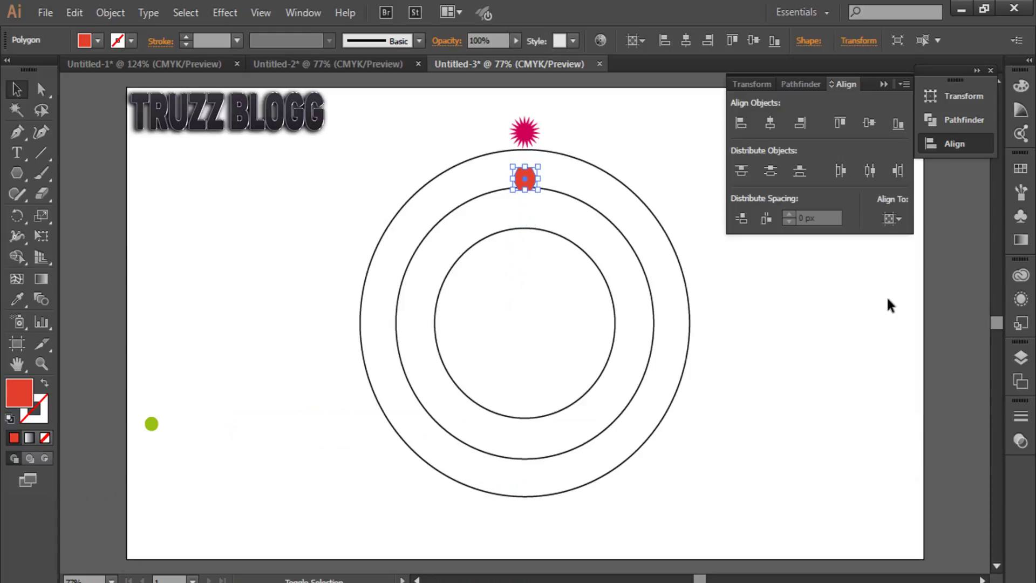
pyautogui.hotkey('shift', 'Up')
pyautogui.click(833, 338)
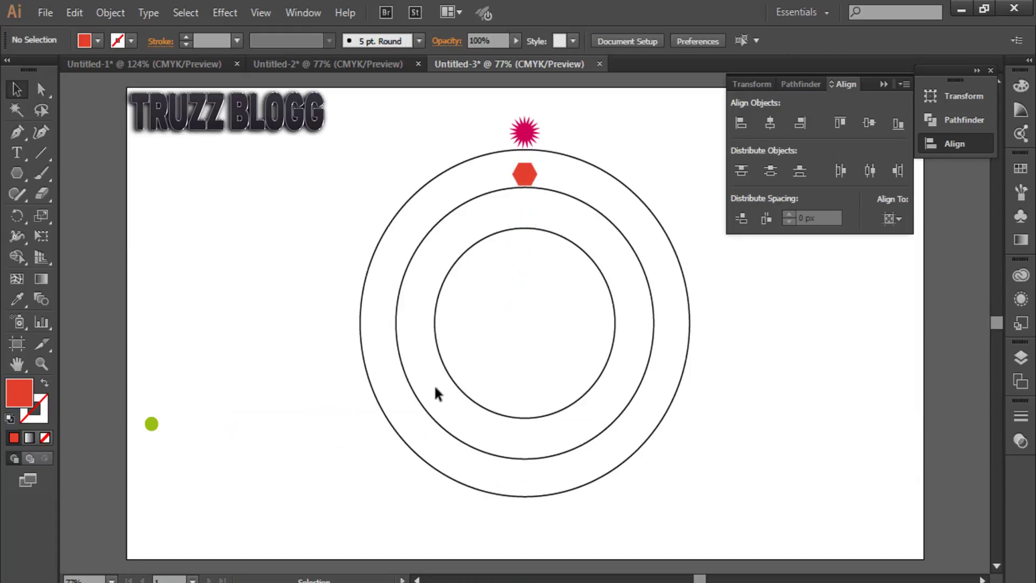
# Move the green dot onto the rings and centre it vertically and horizontally
pyautogui.moveTo(153, 426); pyautogui.dragTo(514, 336)
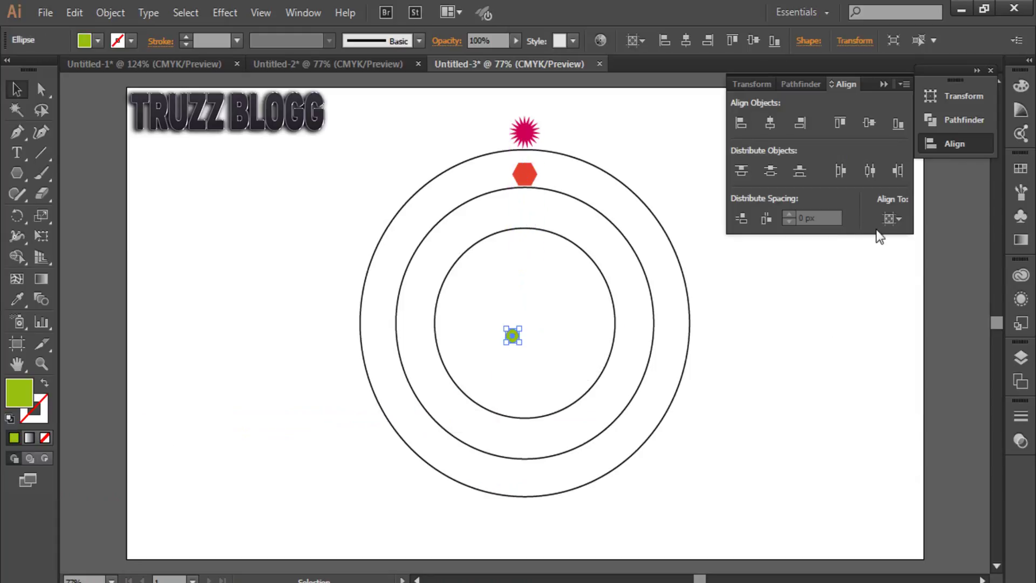
pyautogui.click(872, 123)
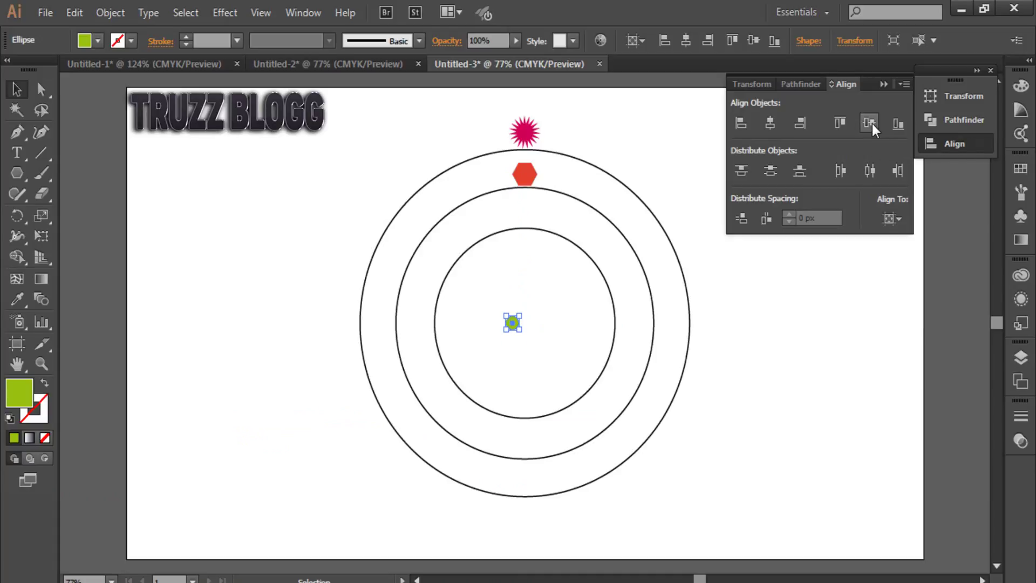
pyautogui.click(775, 125)
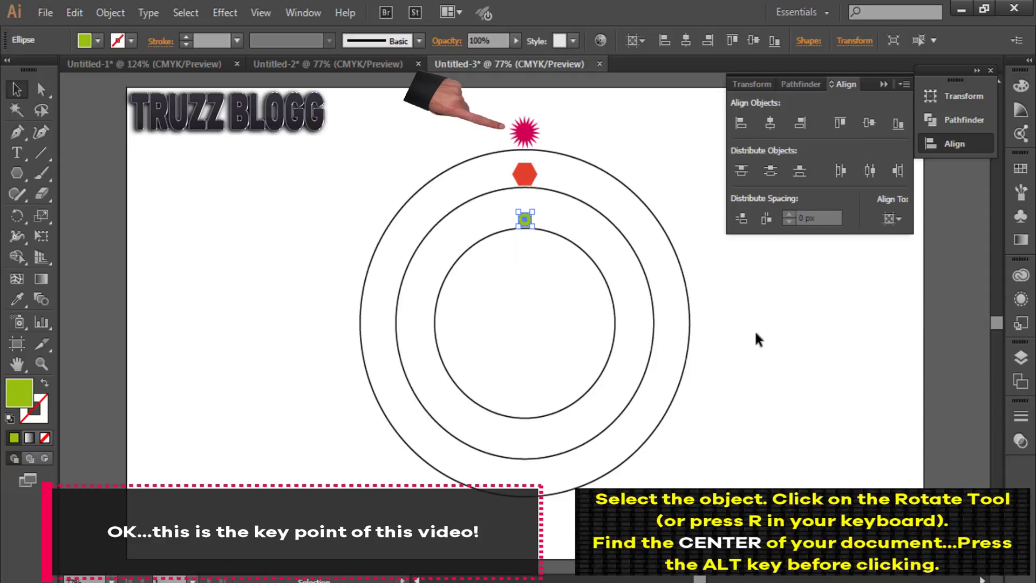
pyautogui.click(749, 333)
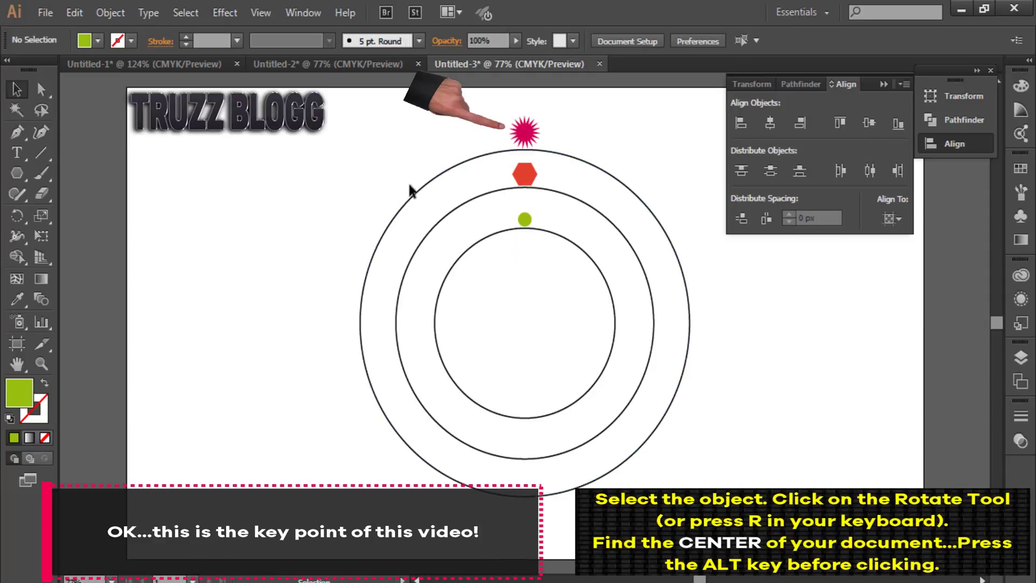
pyautogui.click(532, 138)
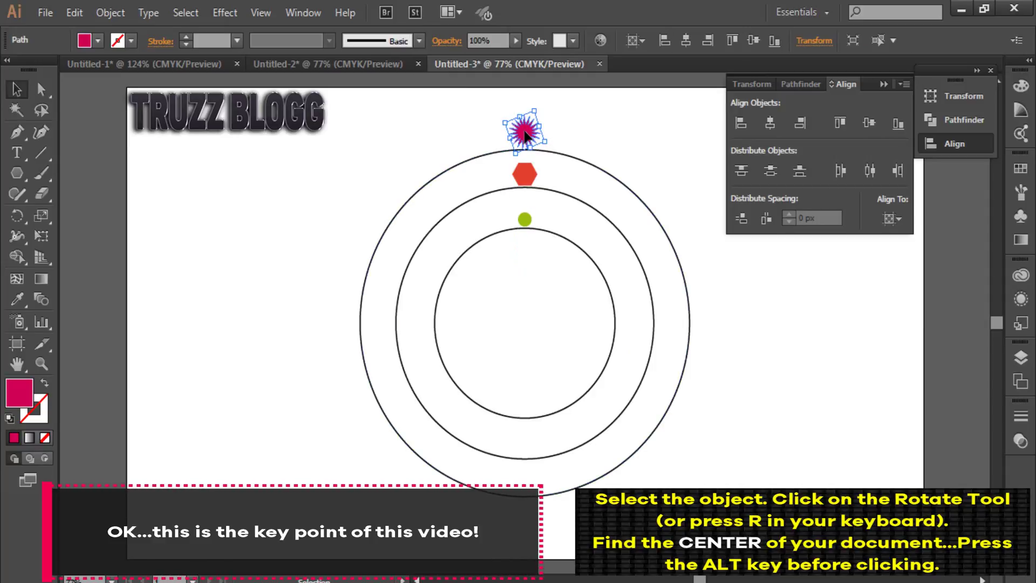
# Rotate-copy the star by 360/24 around the circles' centre and repeat to ring the outer circle
pyautogui.click(22, 217)
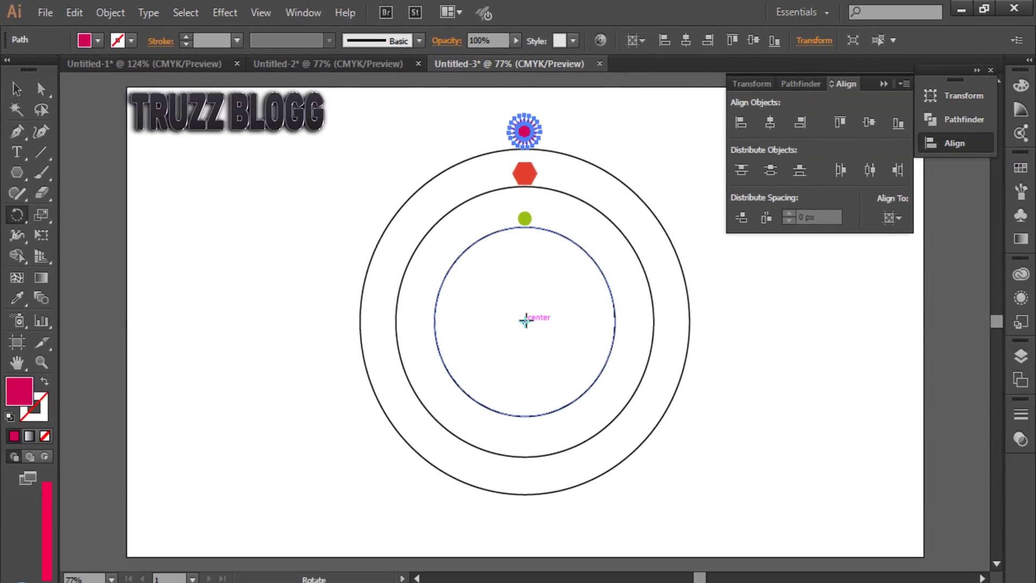
pyautogui.keyDown('alt'); pyautogui.click(734, 399); pyautogui.keyUp('alt')
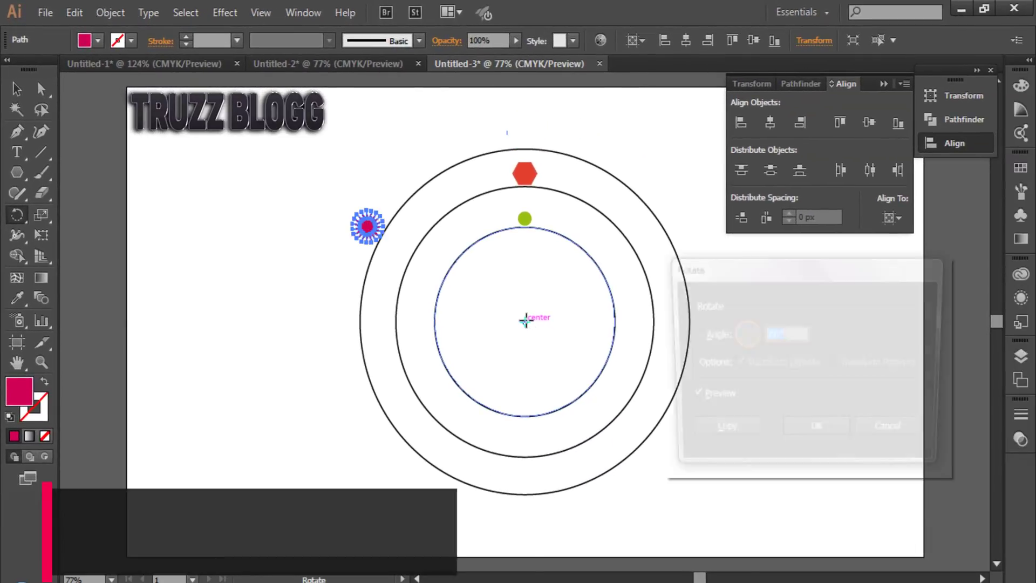
pyautogui.write('3')
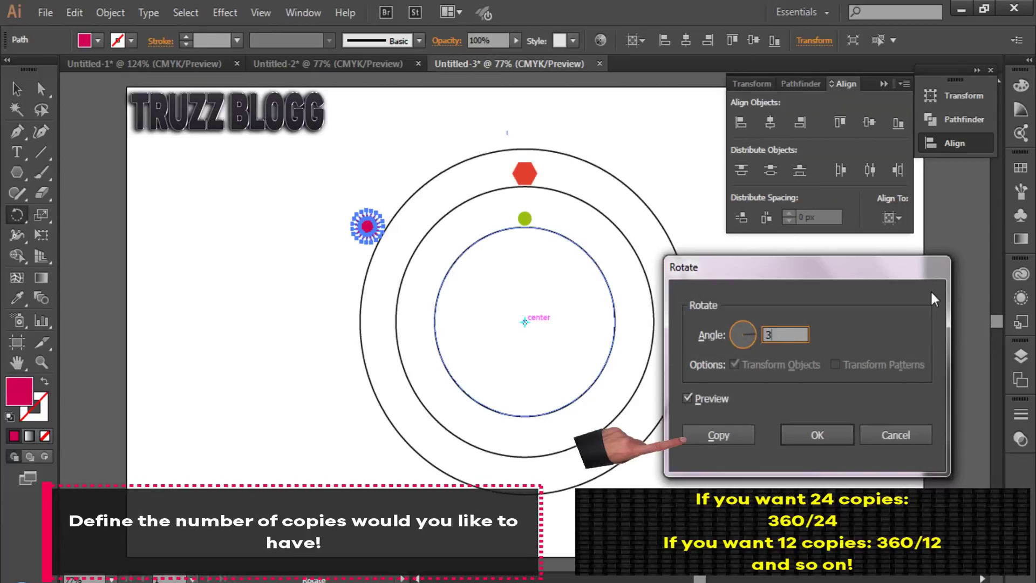
pyautogui.write('60/24')
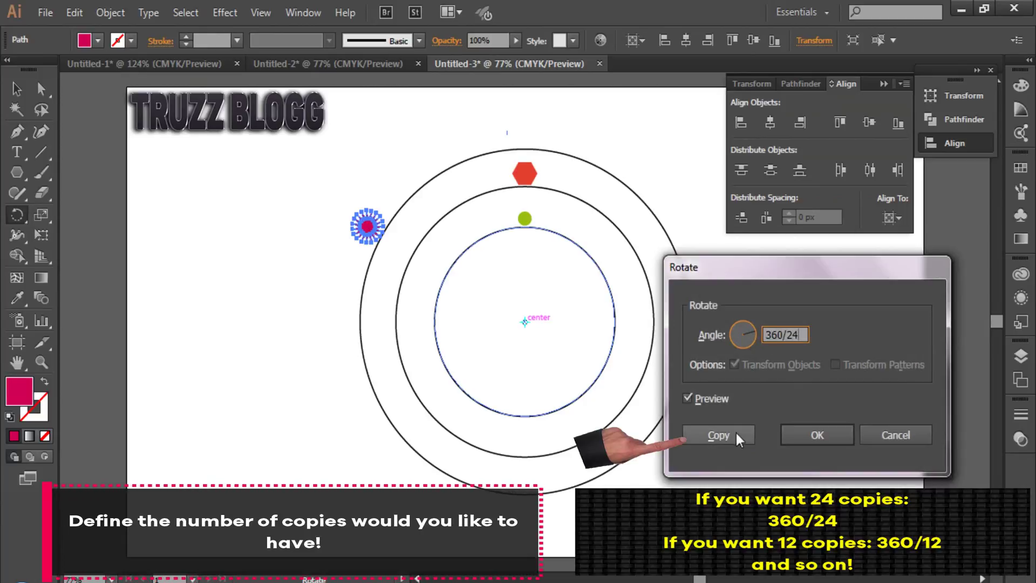
pyautogui.click(735, 434)
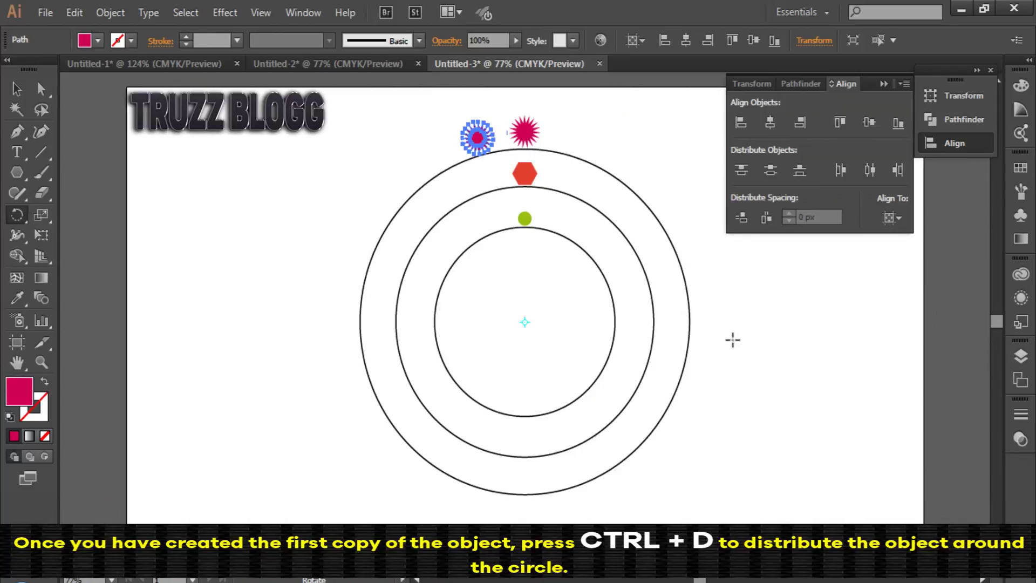
pyautogui.press('v')
pyautogui.hotkey('ctrl', 'd')
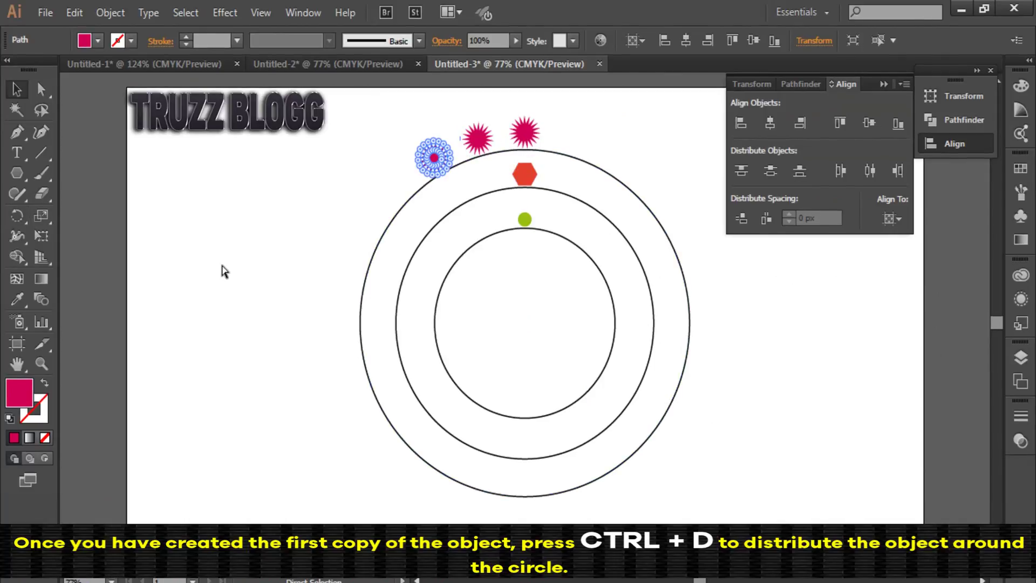
pyautogui.hotkey('ctrl', 'd')
pyautogui.hotkey('ctrl', 'd')
pyautogui.hotkey('ctrl', 'd')
pyautogui.hotkey('ctrl', 'd')
pyautogui.hotkey('ctrl', 'd')
pyautogui.hotkey('ctrl', 'd')
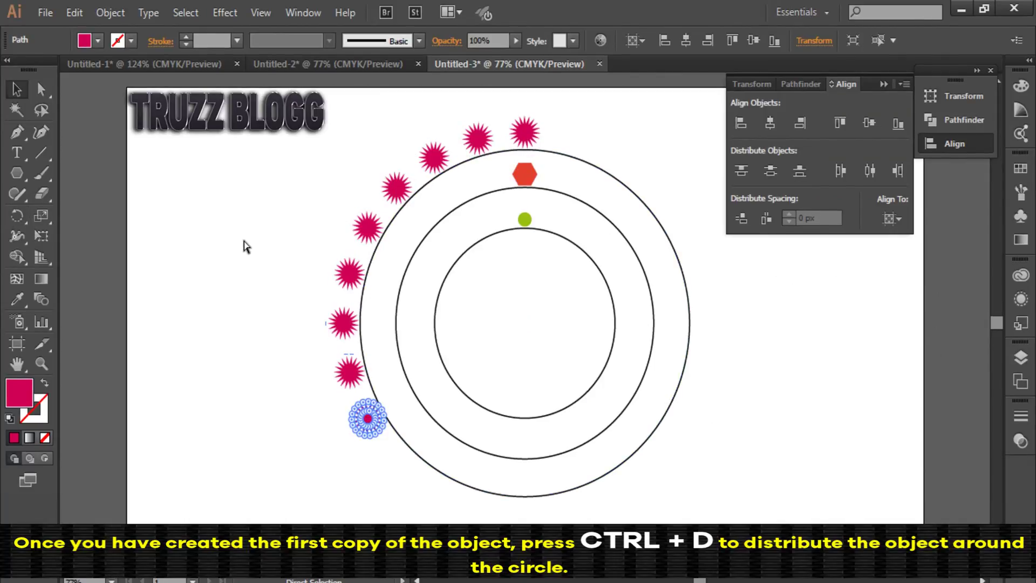
pyautogui.hotkey('ctrl', 'd')
pyautogui.hotkey('ctrl', 'd')
pyautogui.hotkey('ctrl', 'd')
pyautogui.hotkey('ctrl', 'd')
pyautogui.hotkey('ctrl', 'd')
pyautogui.hotkey('ctrl', 'd')
pyautogui.hotkey('ctrl', 'd')
pyautogui.hotkey('ctrl', 'd')
pyautogui.hotkey('ctrl', 'd')
pyautogui.hotkey('ctrl', 'd')
pyautogui.hotkey('ctrl', 'd')
pyautogui.hotkey('ctrl', 'd')
pyautogui.hotkey('ctrl', 'd')
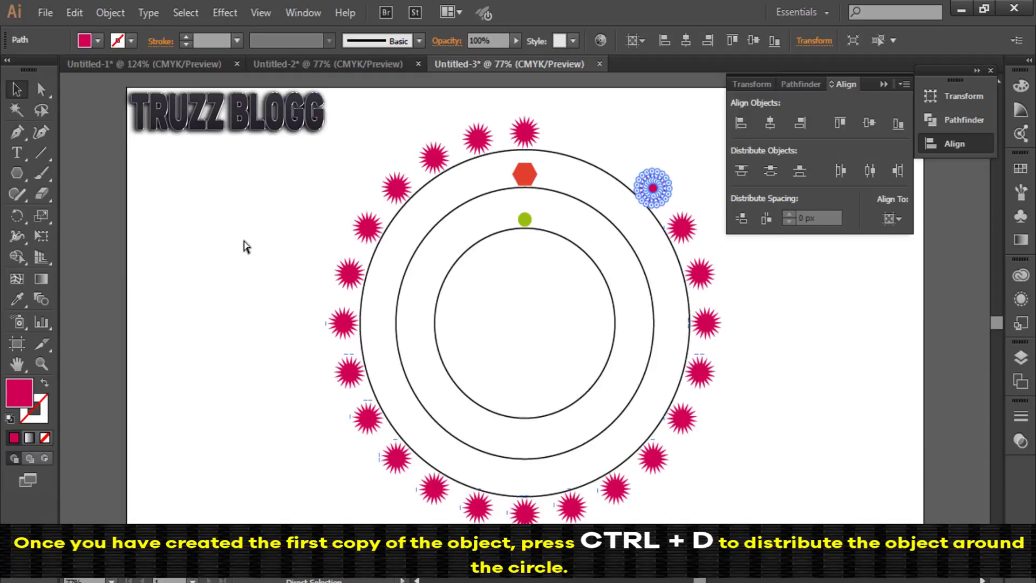
pyautogui.hotkey('ctrl', 'd')
pyautogui.hotkey('ctrl', 'd')
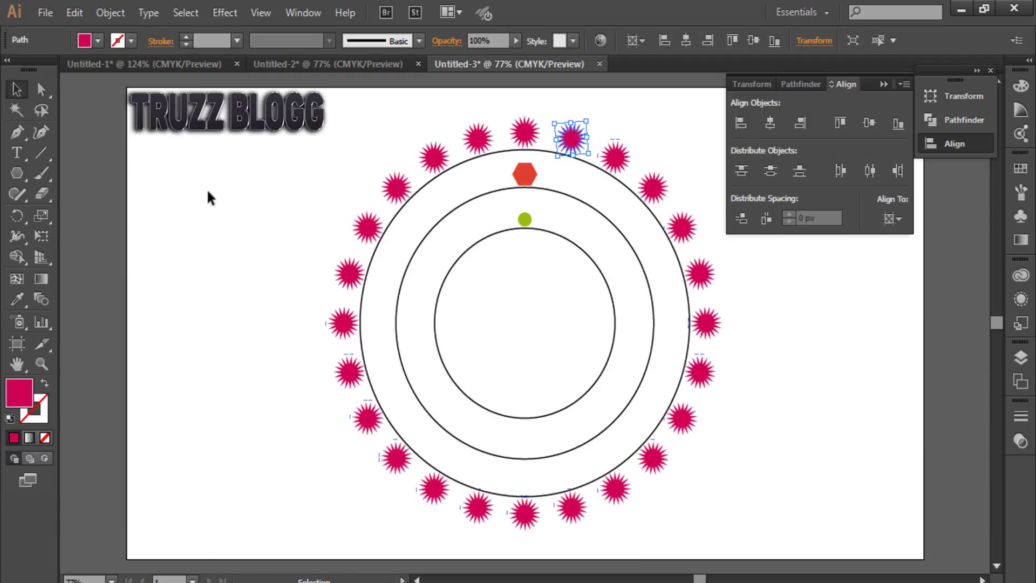
pyautogui.click(210, 197)
# Rotate-copy the hexagon by 360/12 around the centre and repeat to make twelve hexagons
pyautogui.click(527, 179)
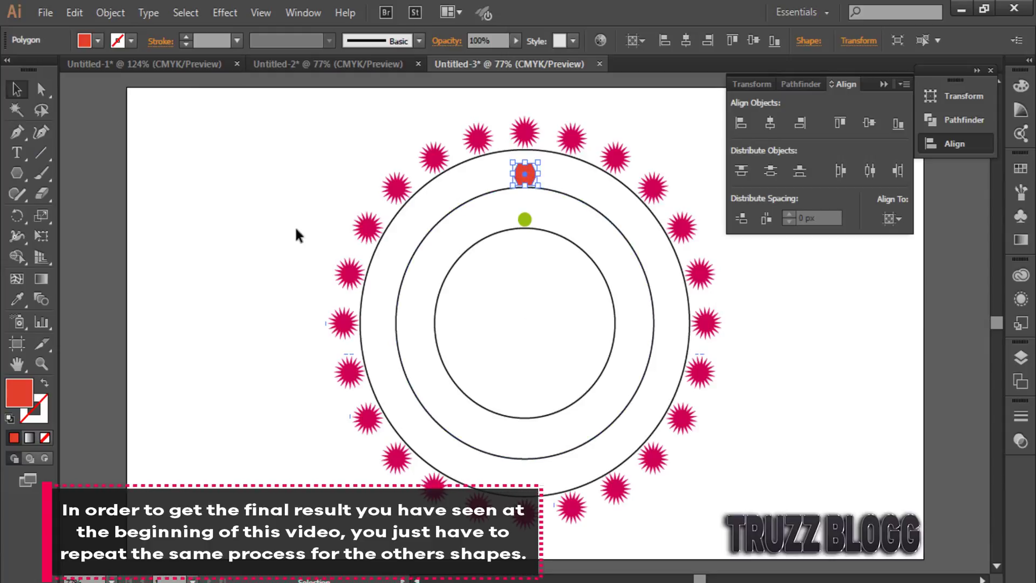
pyautogui.click(21, 217)
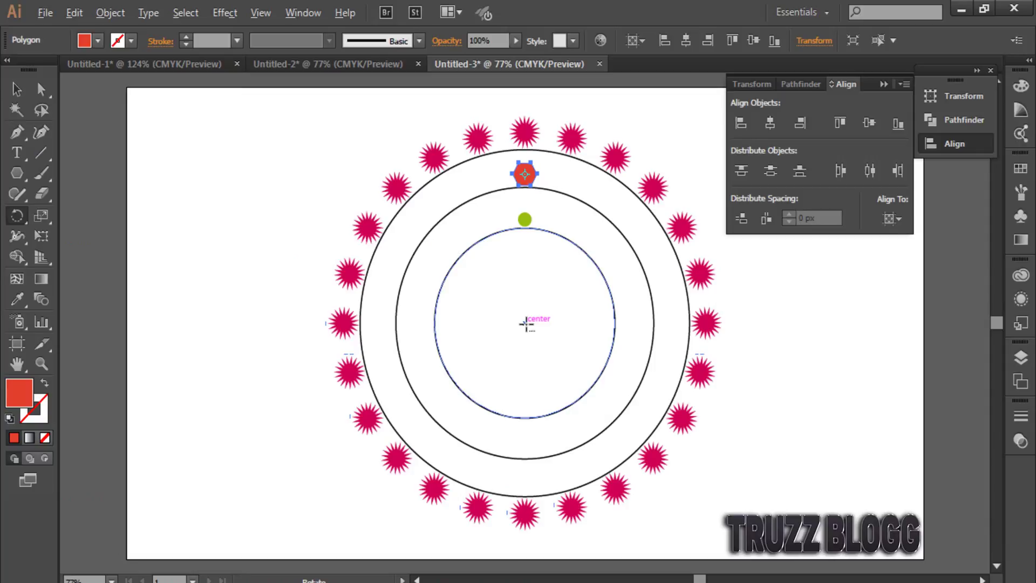
pyautogui.keyDown('alt'); pyautogui.click(526, 324); pyautogui.keyUp('alt')
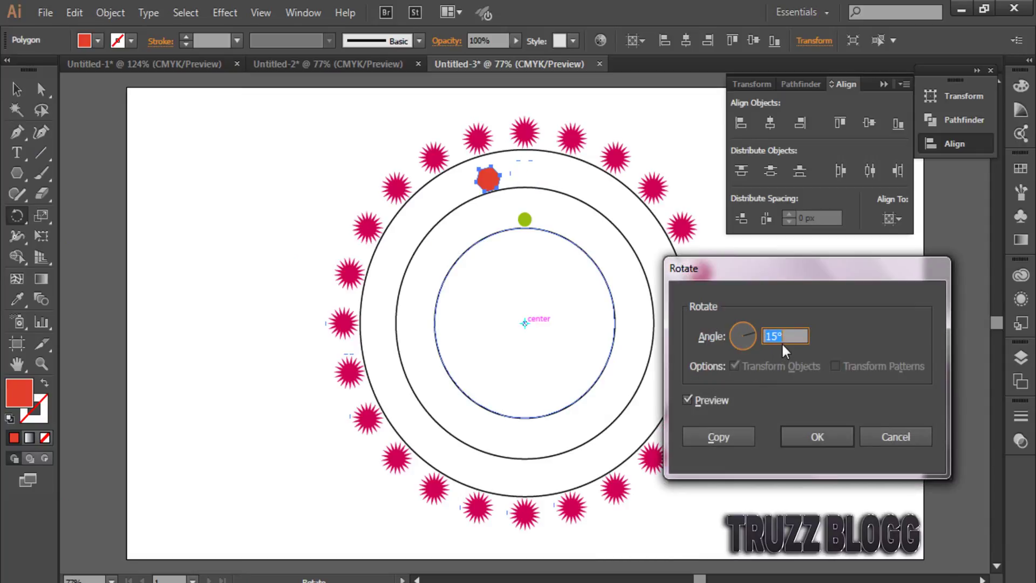
pyautogui.write('360/12')
pyautogui.click(742, 438)
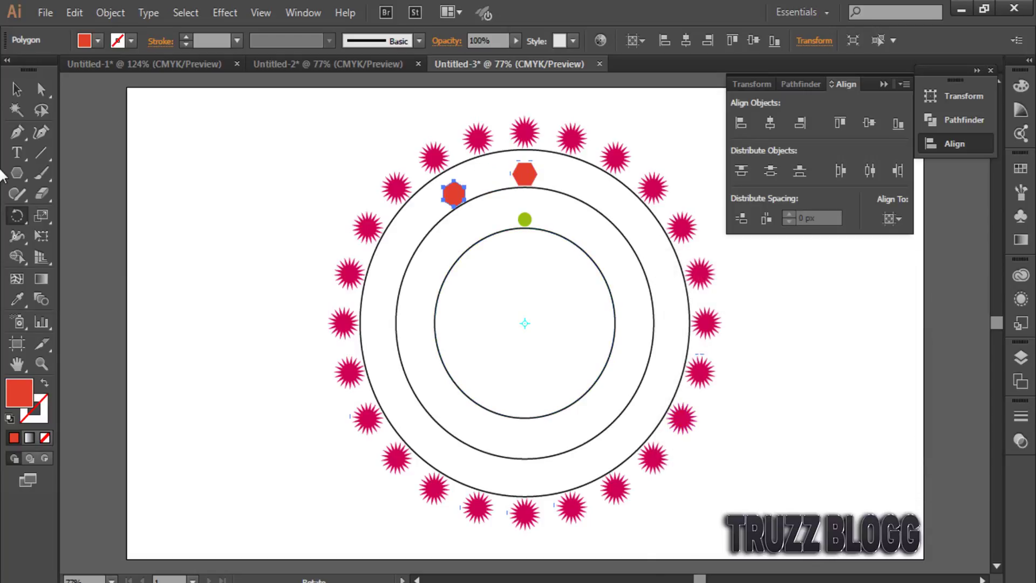
pyautogui.hotkey('ctrl', 'd')
pyautogui.hotkey('ctrl', 'd')
pyautogui.hotkey('ctrl', 'd')
pyautogui.hotkey('ctrl', 'd')
pyautogui.hotkey('ctrl', 'd')
pyautogui.hotkey('ctrl', 'd')
pyautogui.hotkey('ctrl', 'd')
pyautogui.hotkey('ctrl', 'd')
pyautogui.hotkey('ctrl', 'd')
pyautogui.hotkey('ctrl', 'd')
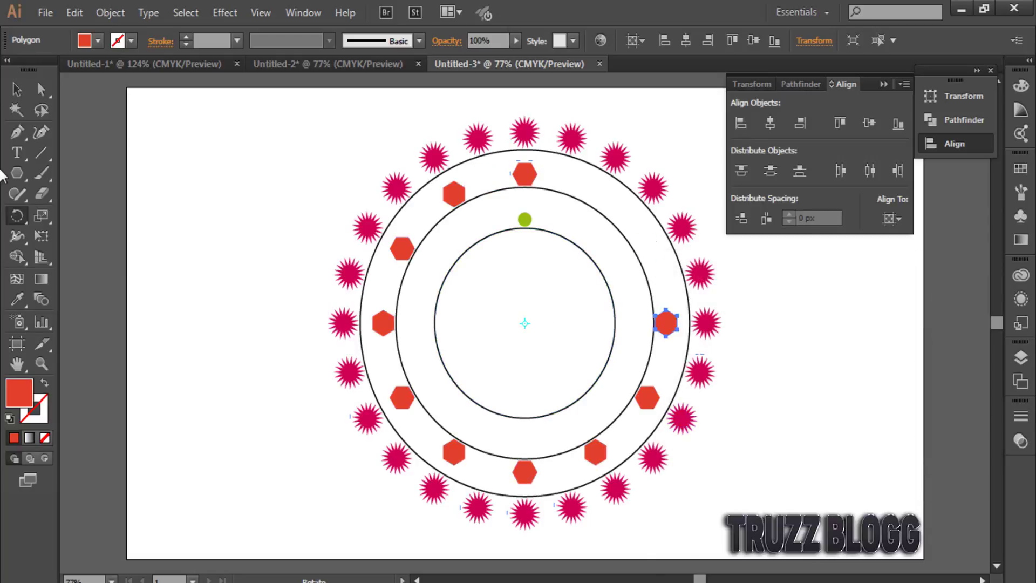
pyautogui.click(16, 89)
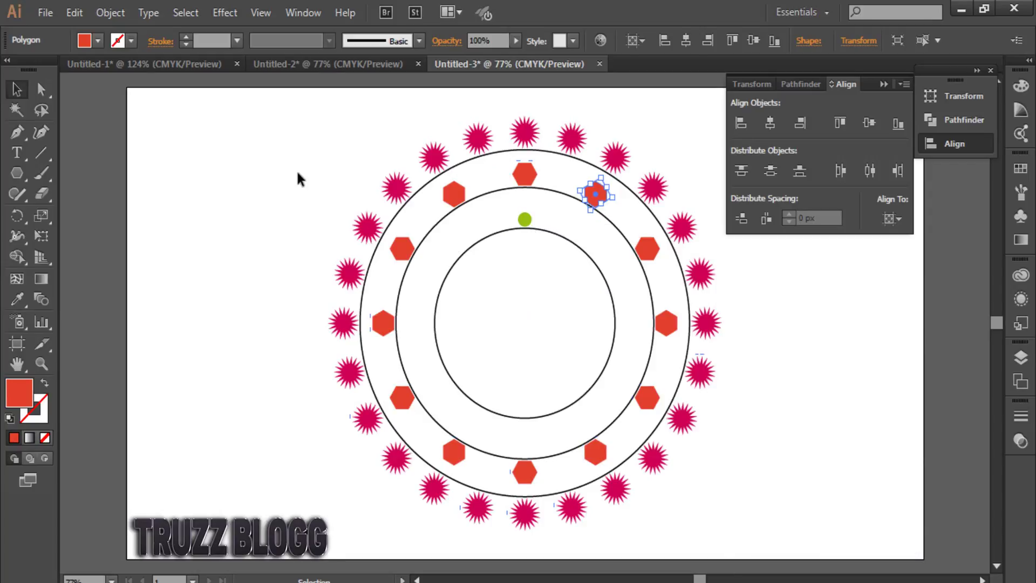
pyautogui.click(583, 236)
pyautogui.click(524, 220)
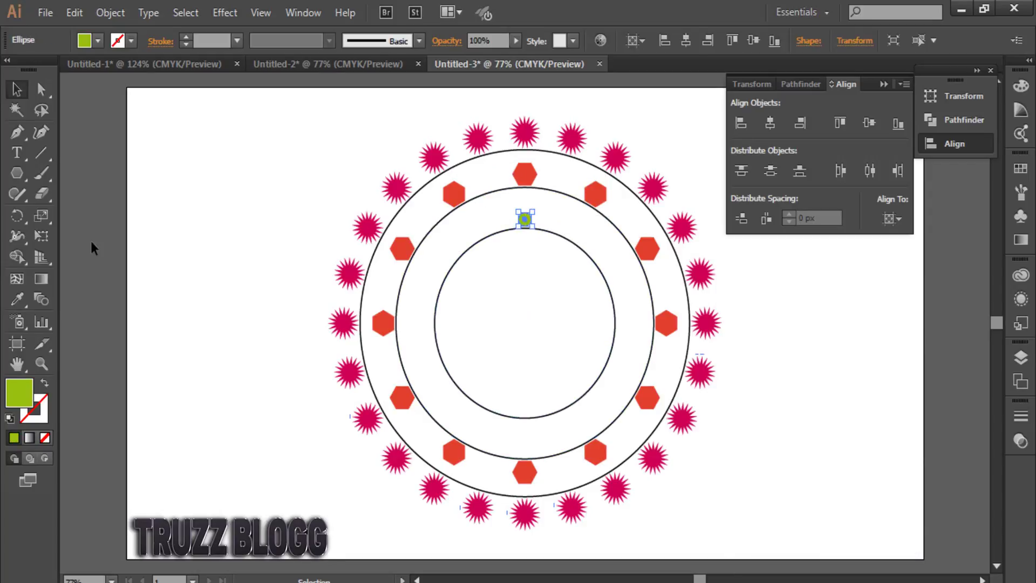
# Rotate-copy the green dot by 360/6 around the centre and repeat to make six dots
pyautogui.click(22, 222)
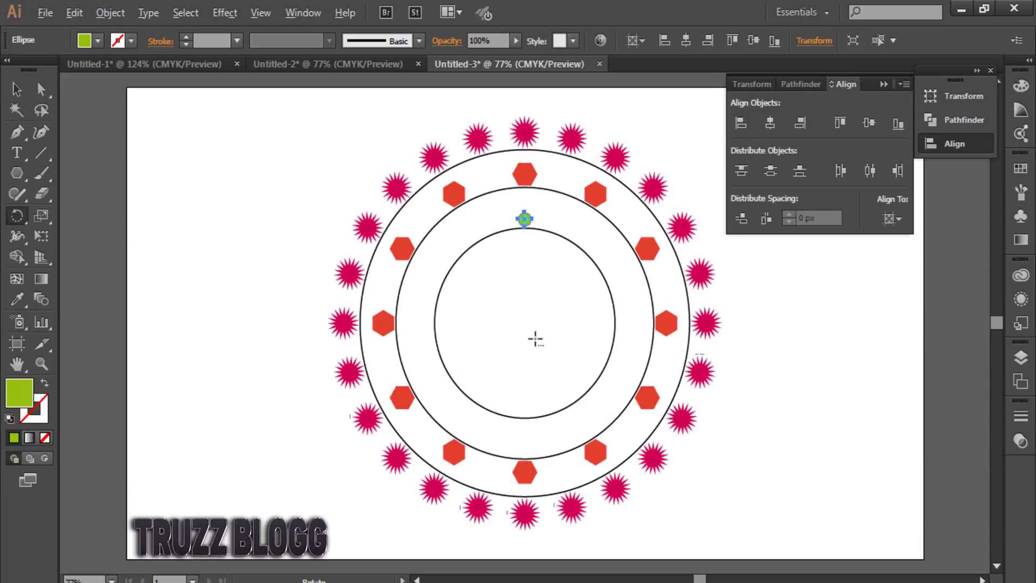
pyautogui.press('alt')
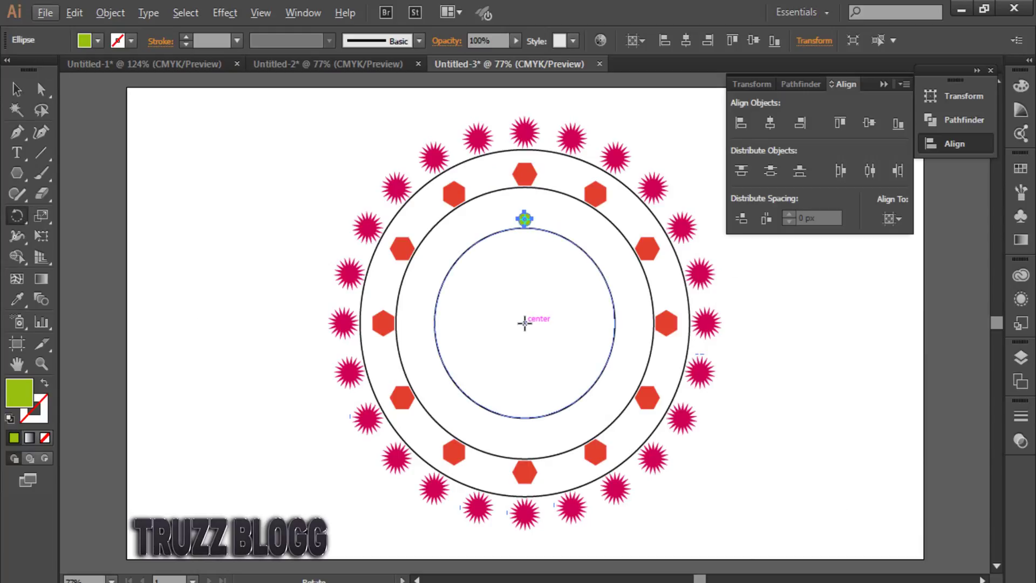
pyautogui.press('alt')
pyautogui.keyDown('alt'); pyautogui.click(525, 322); pyautogui.keyUp('alt')
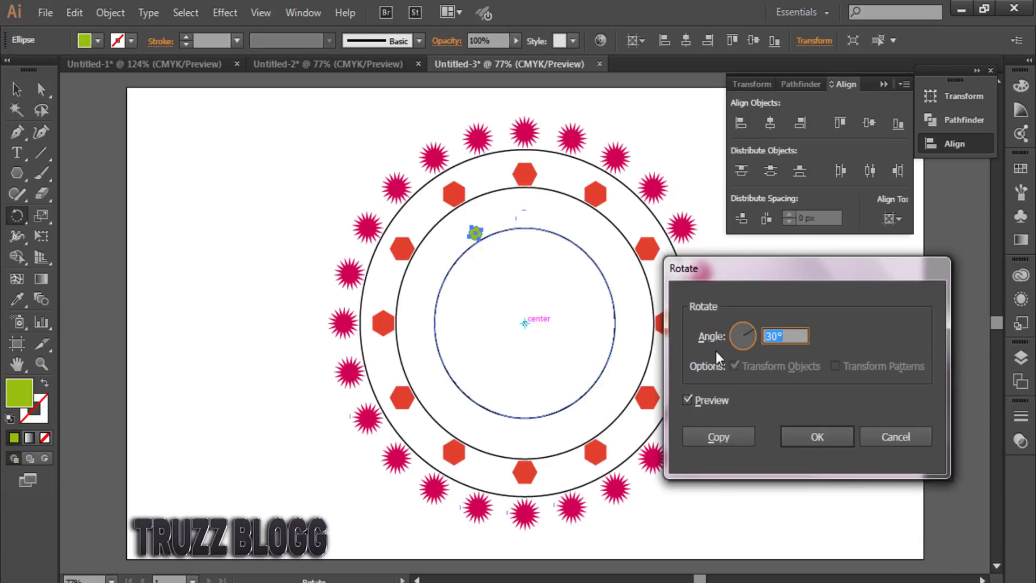
pyautogui.write('360/6')
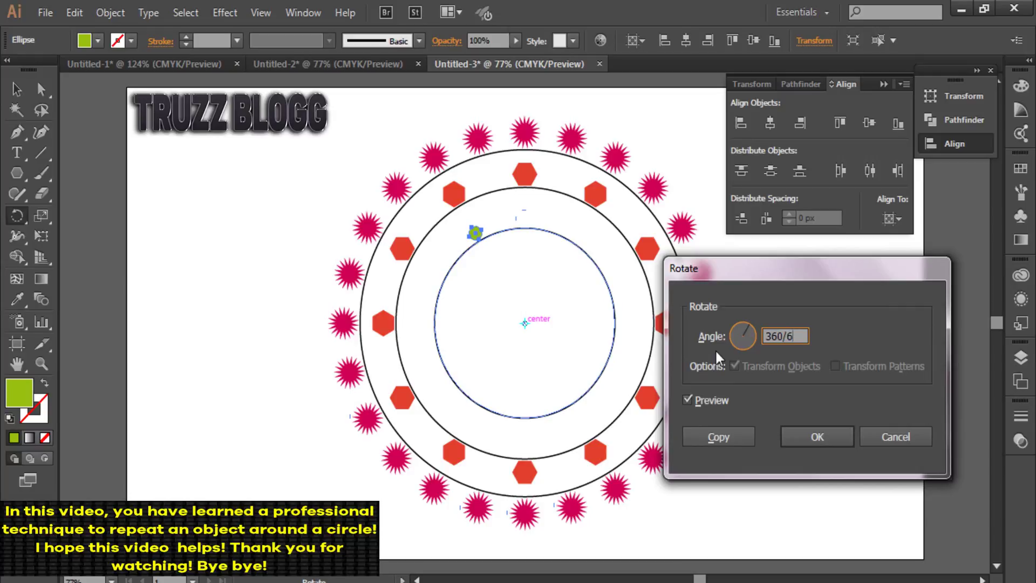
pyautogui.click(720, 438)
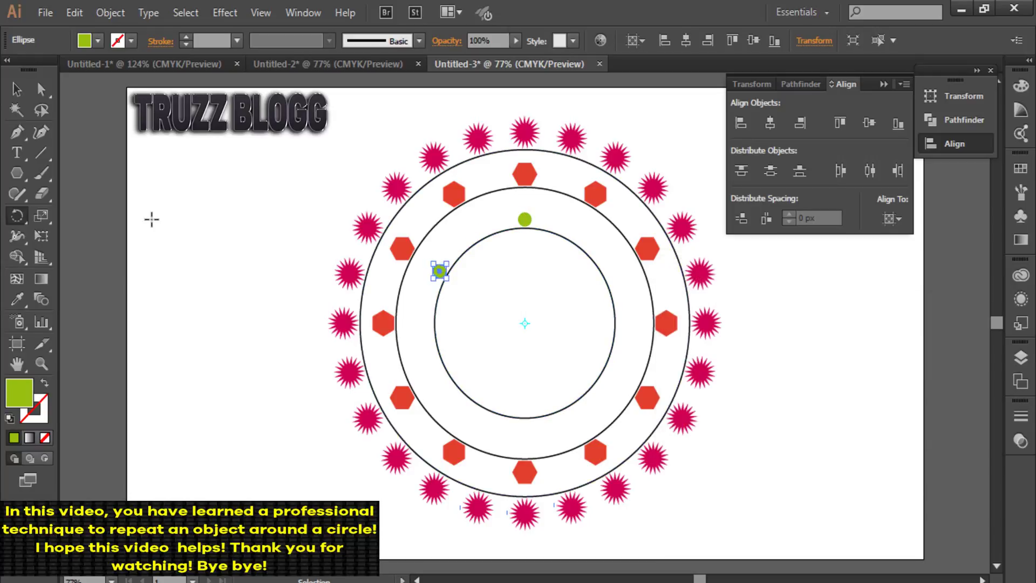
pyautogui.hotkey('ctrl', 'd')
pyautogui.hotkey('ctrl', 'd')
pyautogui.hotkey('ctrl', 'd')
pyautogui.hotkey('ctrl', 'd')
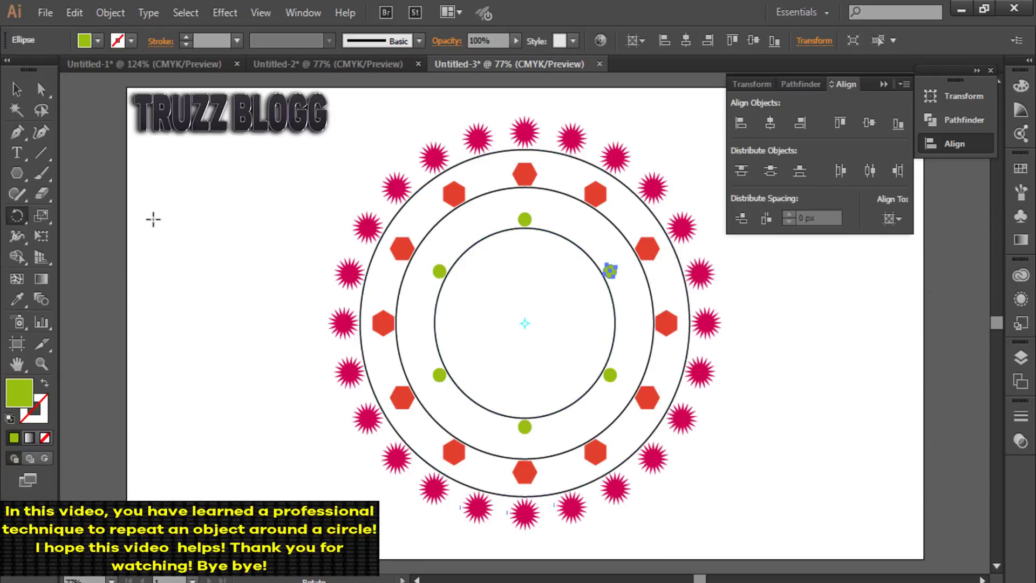
pyautogui.click(17, 89)
pyautogui.click(159, 162)
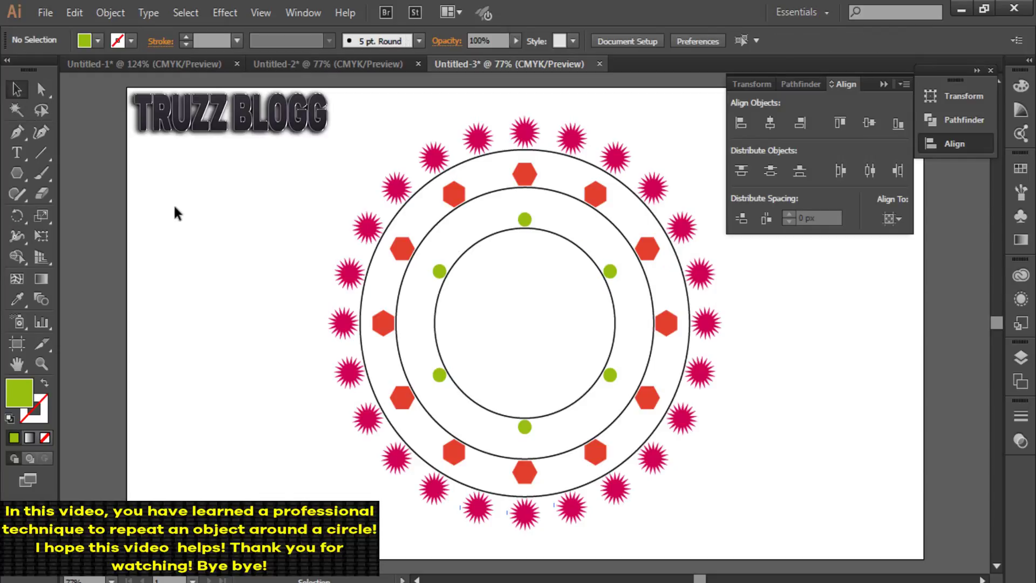